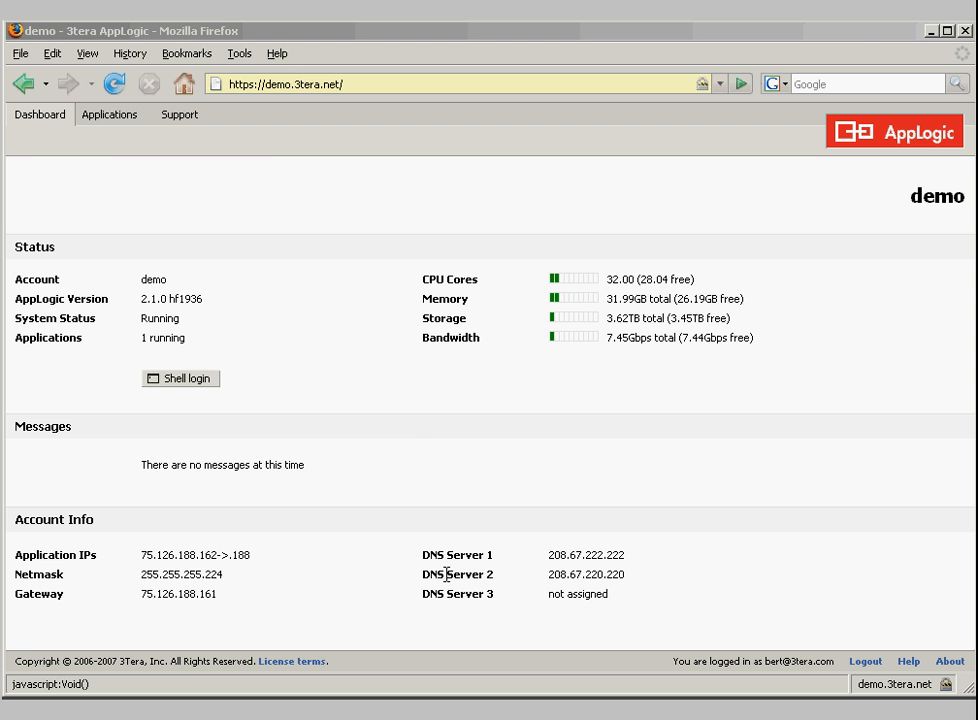
Open the LampCluster template from the applications list, examine its appliance layout and connections, and close it
{"action": "left_click", "coordinate": [107, 117]}
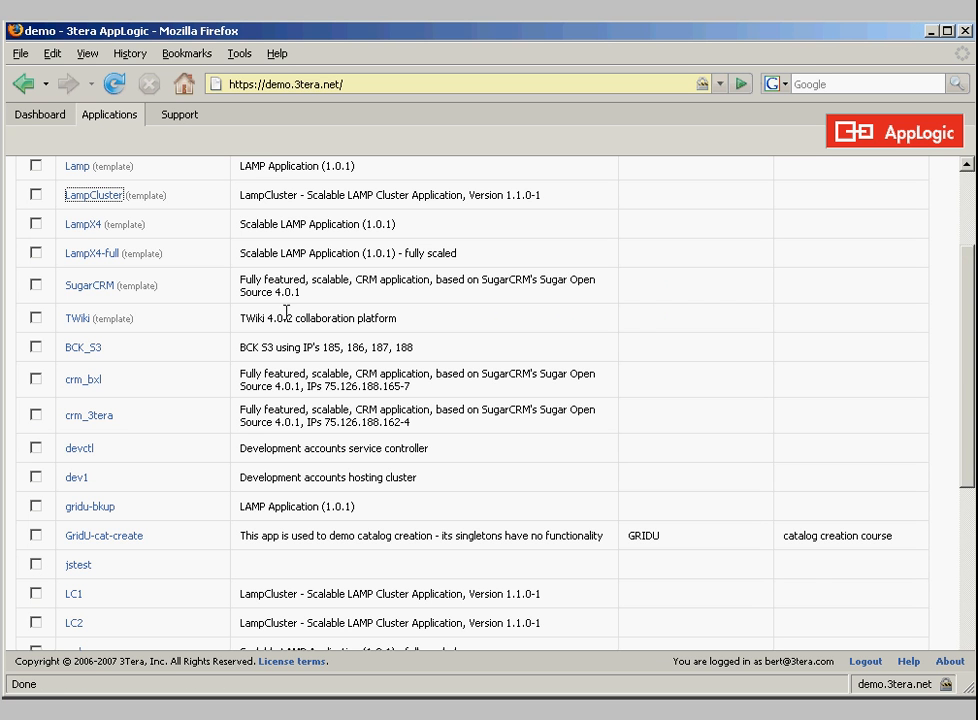
{"action": "scroll", "coordinate": [212, 373], "scroll_direction": "up", "scroll_amount": 3}
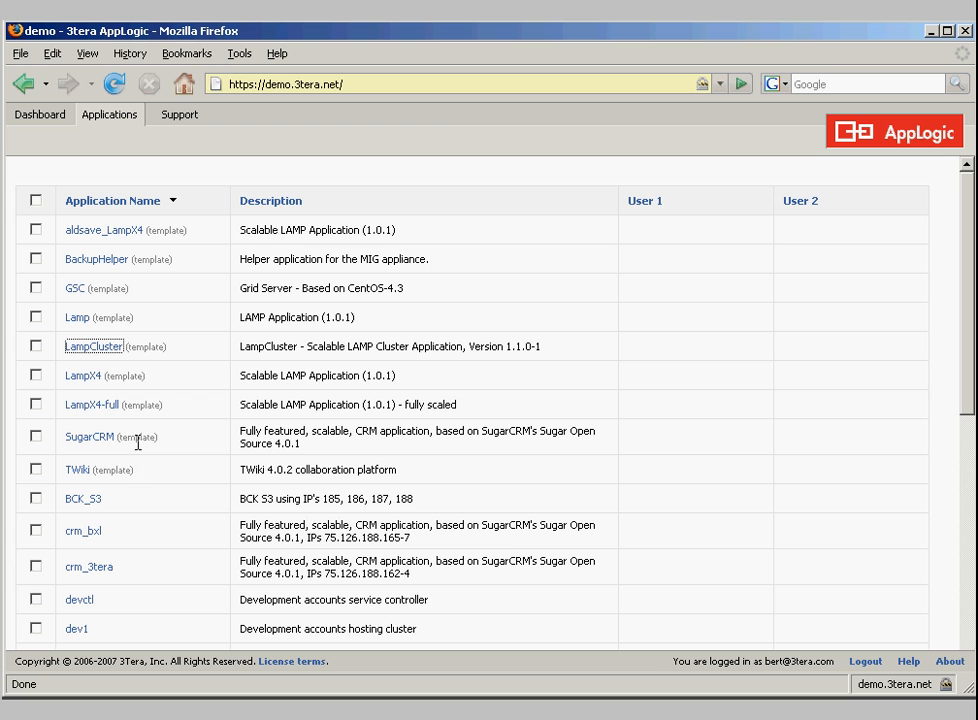
{"action": "left_click", "coordinate": [110, 350]}
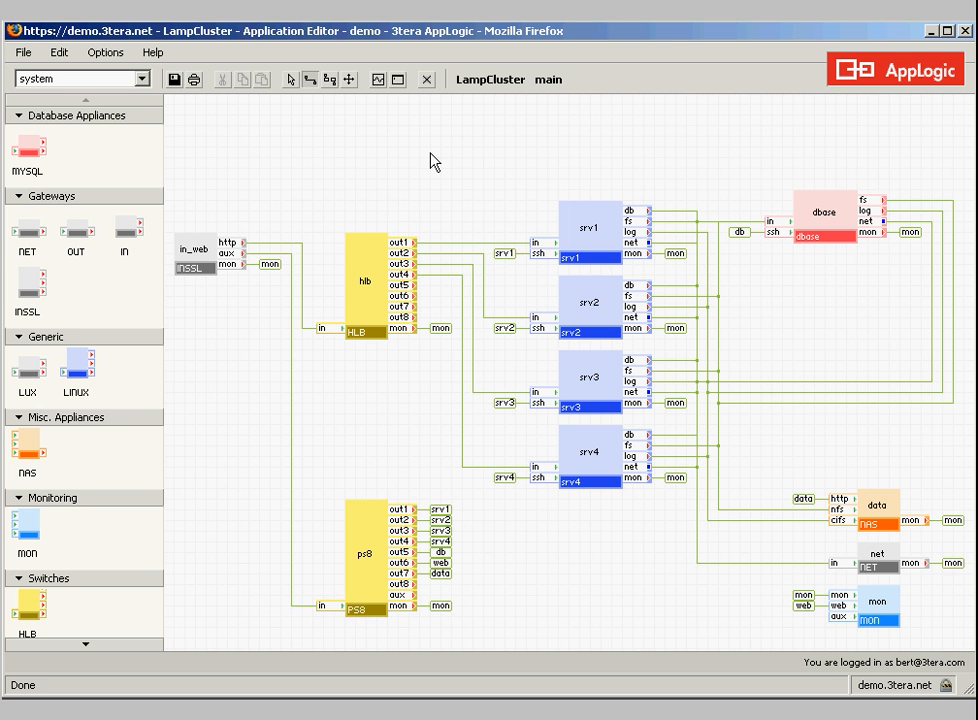
{"action": "left_click", "coordinate": [427, 85]}
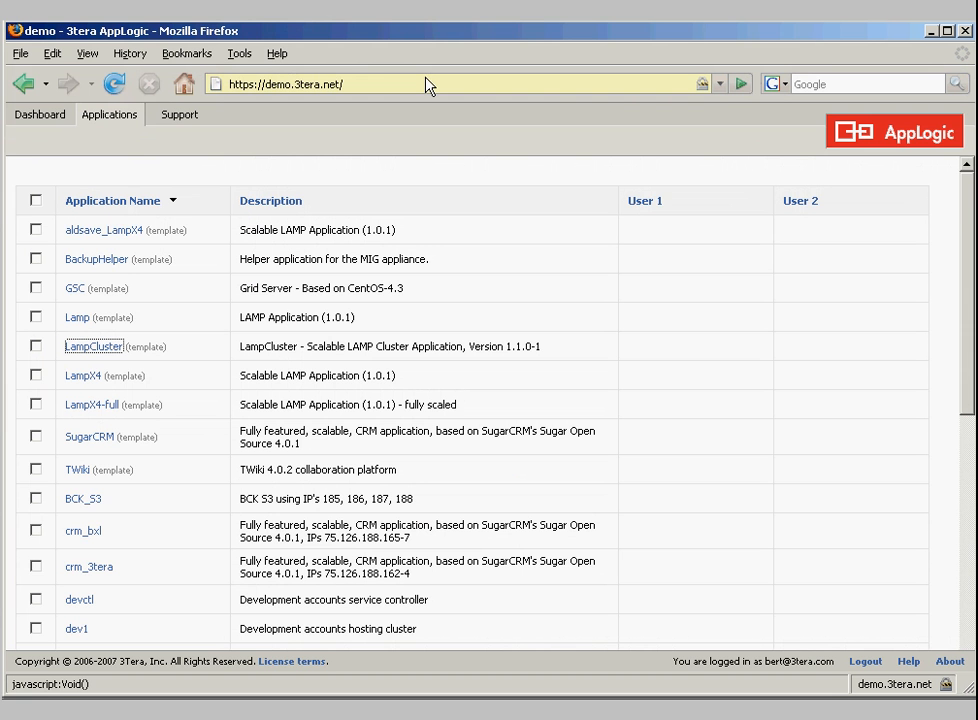
Open the SugarWorkspace application for editing and place an IN gateway near the left edge of the empty canvas
{"action": "scroll", "coordinate": [305, 311], "scroll_direction": "down", "scroll_amount": 10}
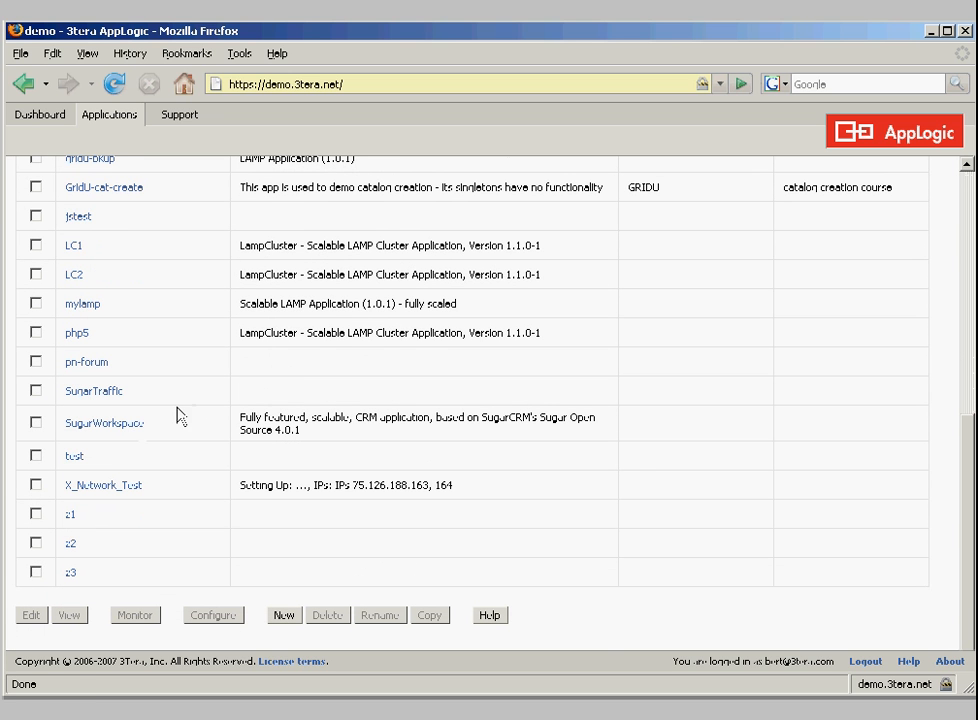
{"action": "left_click", "coordinate": [120, 426]}
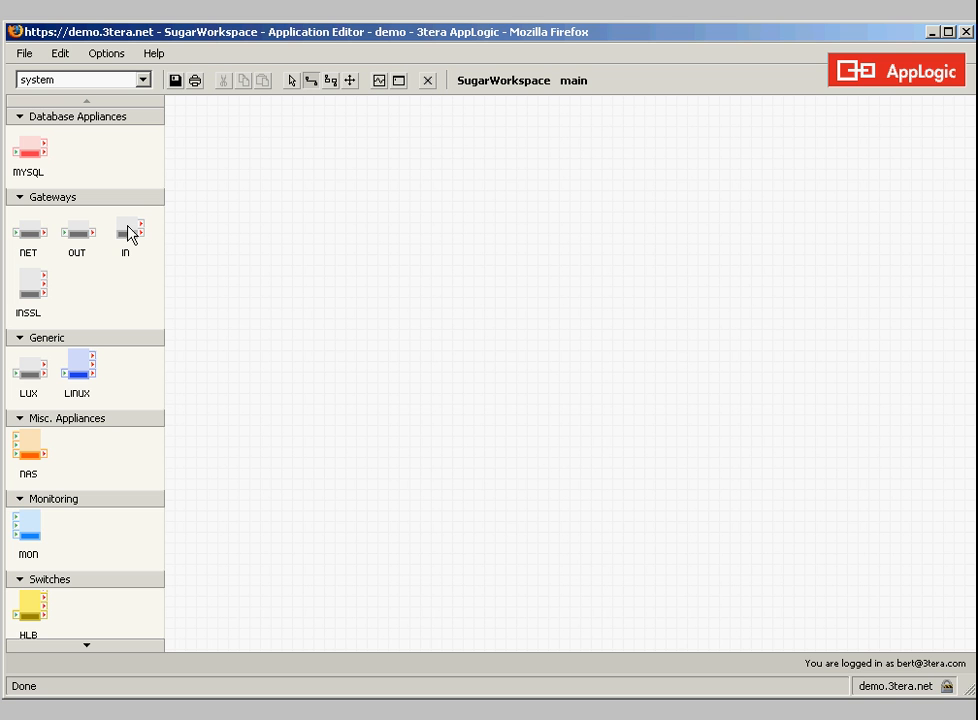
{"action": "left_click_drag", "start_coordinate": [136, 246], "coordinate": [191, 321]}
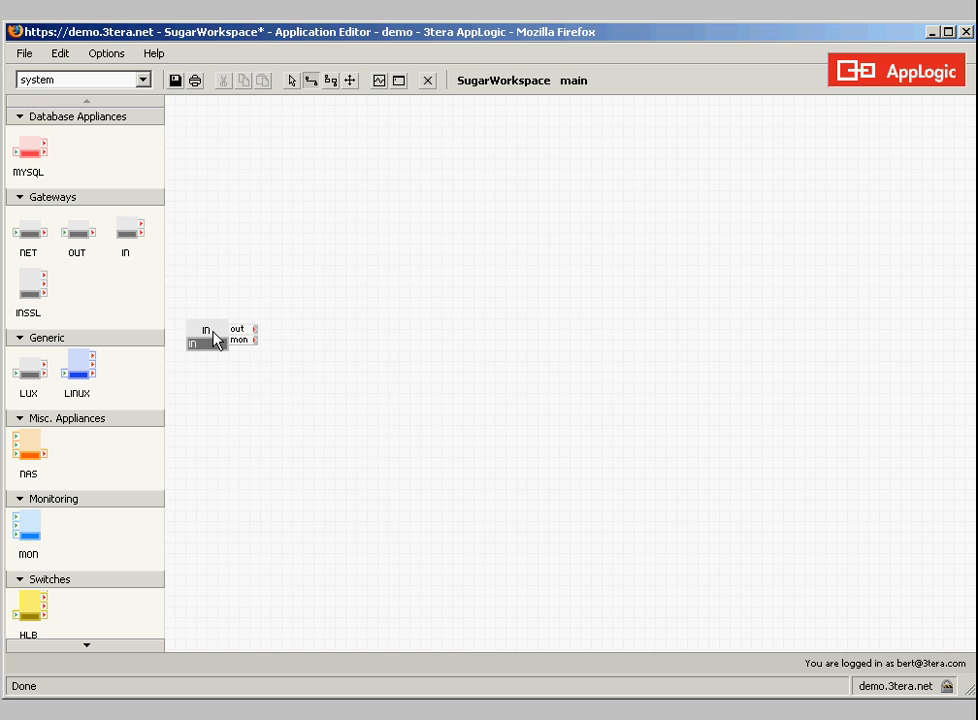
Set the IN gateway's ip_addr property to 72.82.256.10
{"action": "right_click", "coordinate": [214, 338]}
{"action": "left_click", "coordinate": [297, 416]}
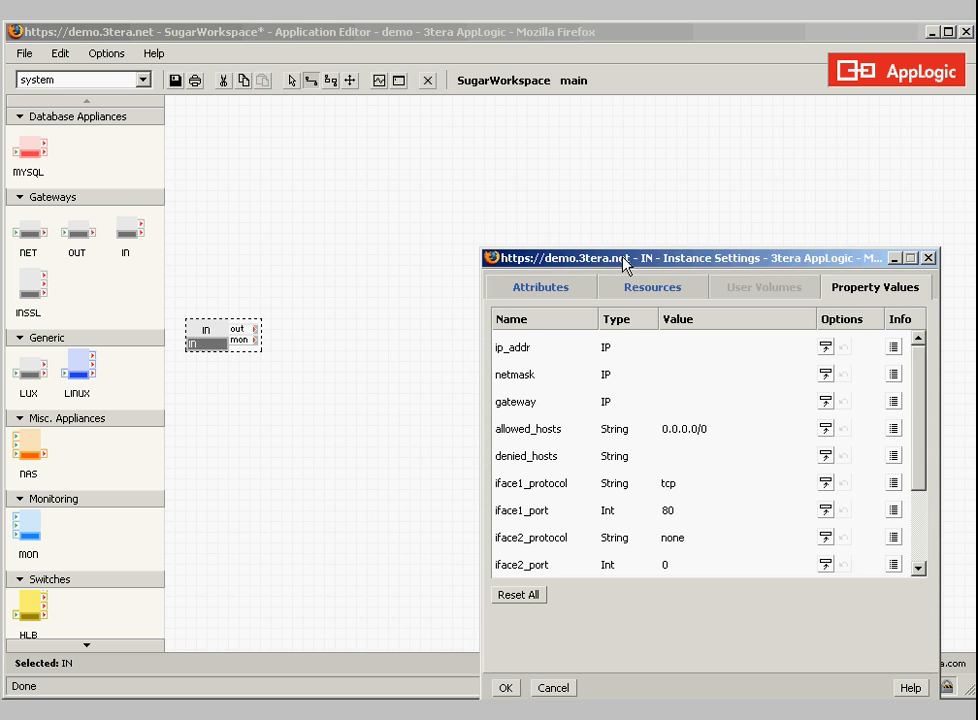
{"action": "left_click", "coordinate": [685, 346]}
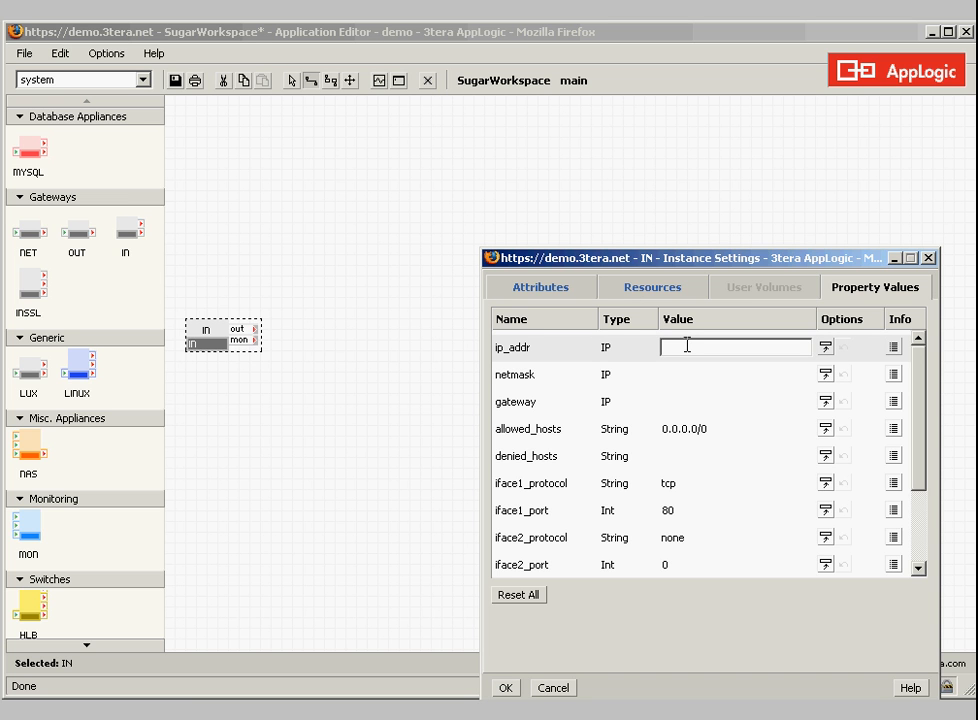
{"action": "type", "text": "72."}
{"action": "type", "text": "72"}
{"action": "type", "text": ".256.10"}
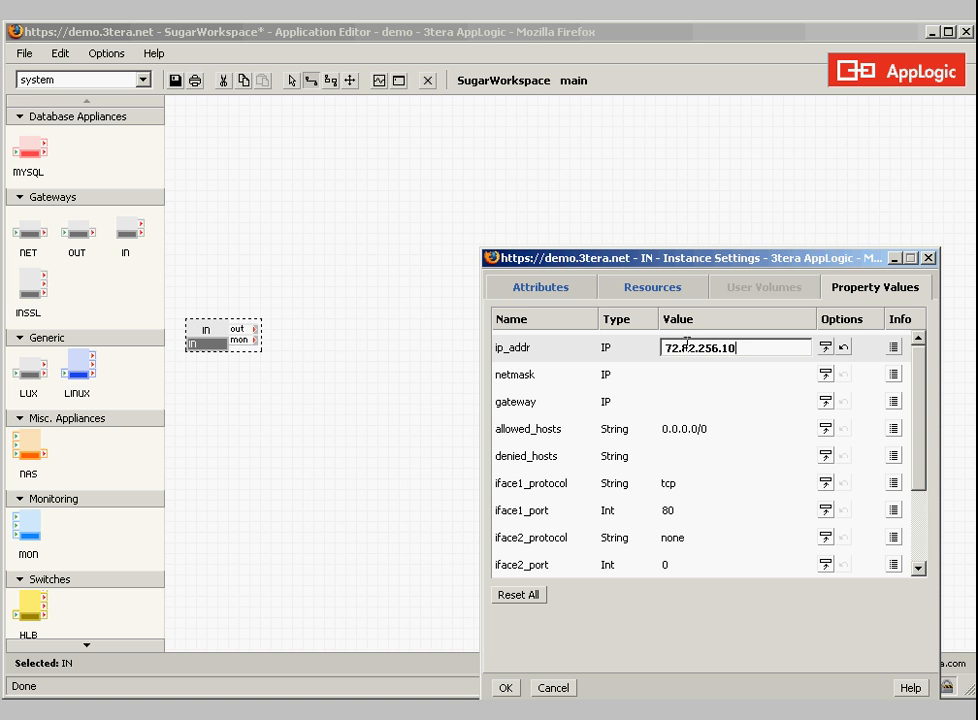
{"action": "left_click", "coordinate": [694, 374]}
{"action": "left_click", "coordinate": [693, 399]}
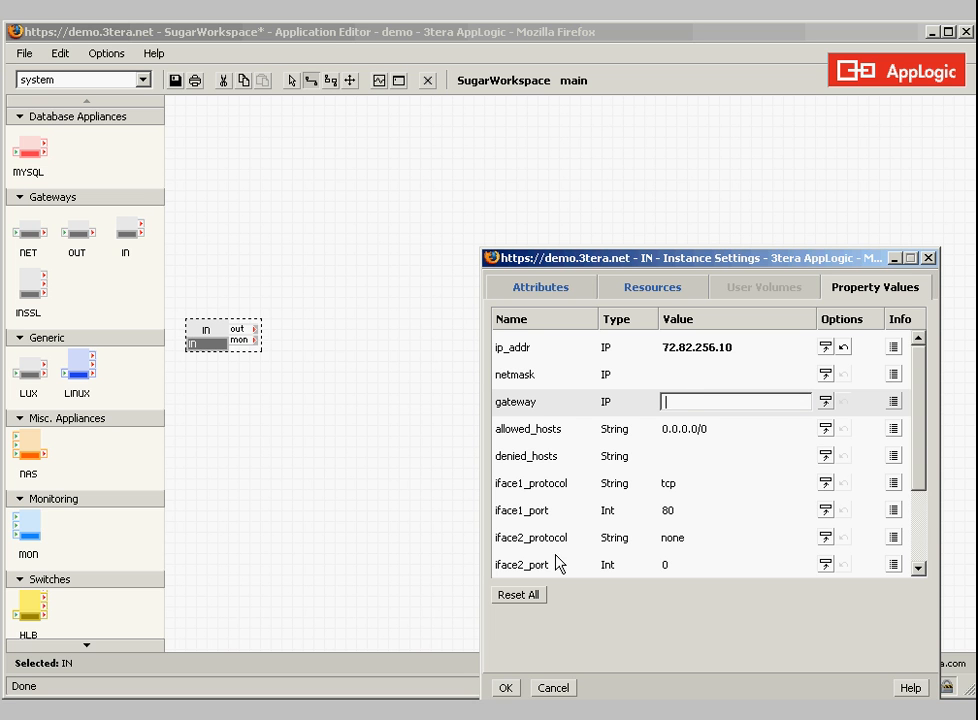
{"action": "left_click", "coordinate": [505, 688]}
{"action": "left_click", "coordinate": [361, 286]}
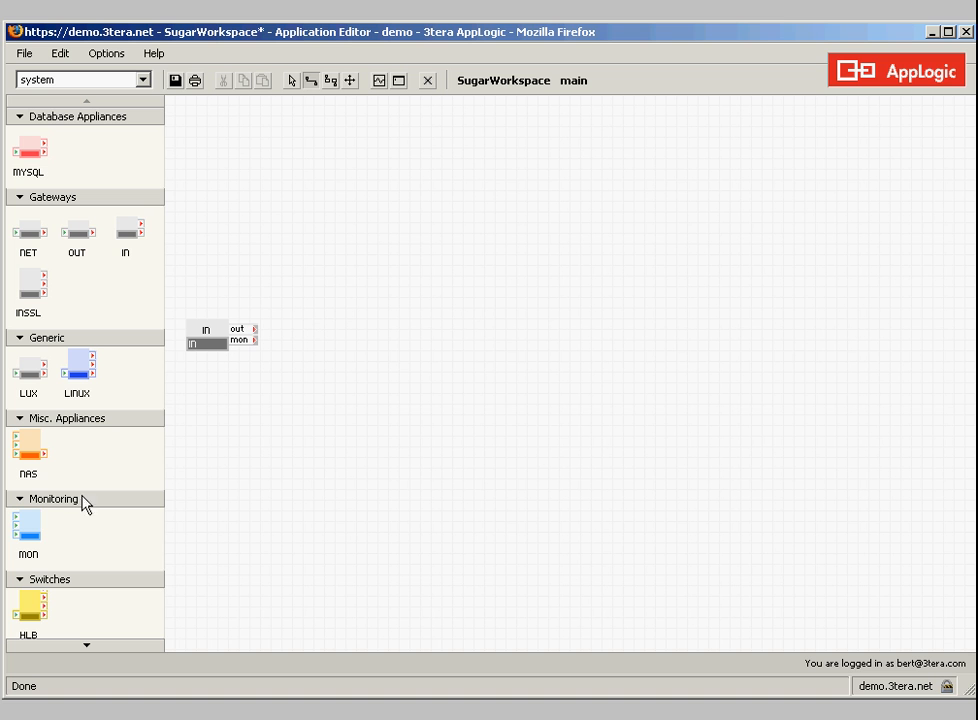
Add an HLB load balancer beside the IN gateway and set its default resources to 0.25 CPU and 64M memory
{"action": "left_click_drag", "start_coordinate": [30, 607], "coordinate": [337, 288]}
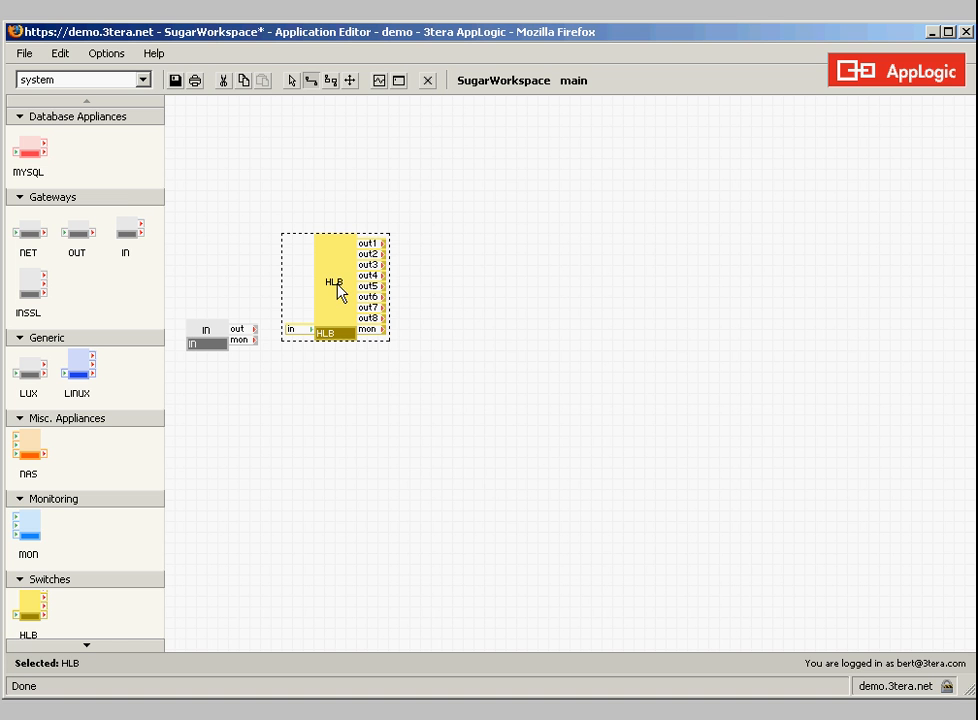
{"action": "right_click", "coordinate": [337, 283]}
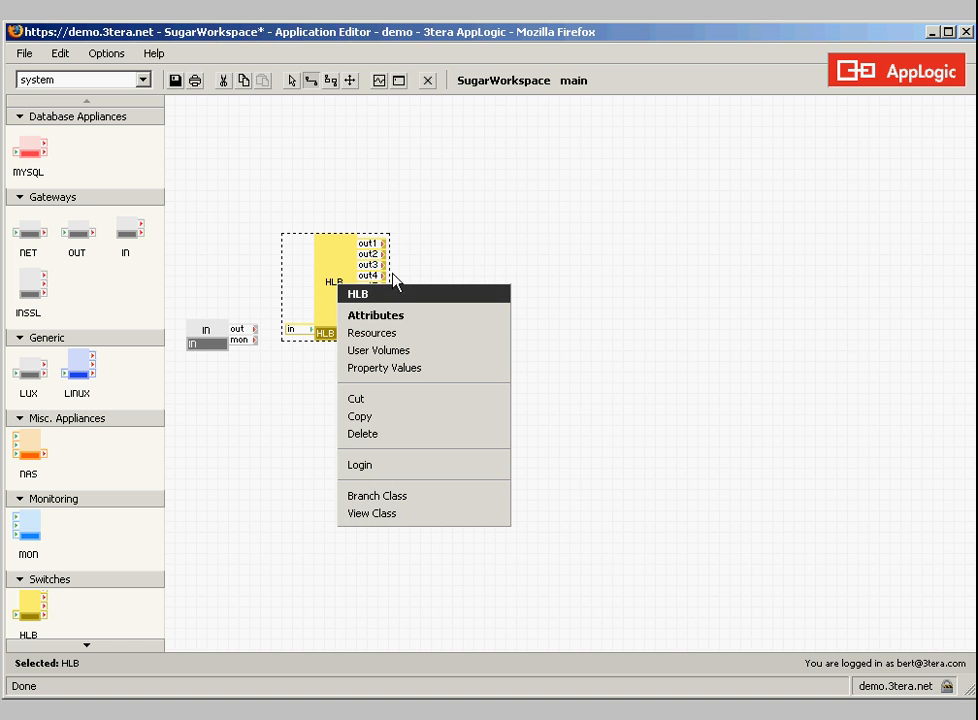
{"action": "left_click", "coordinate": [475, 335]}
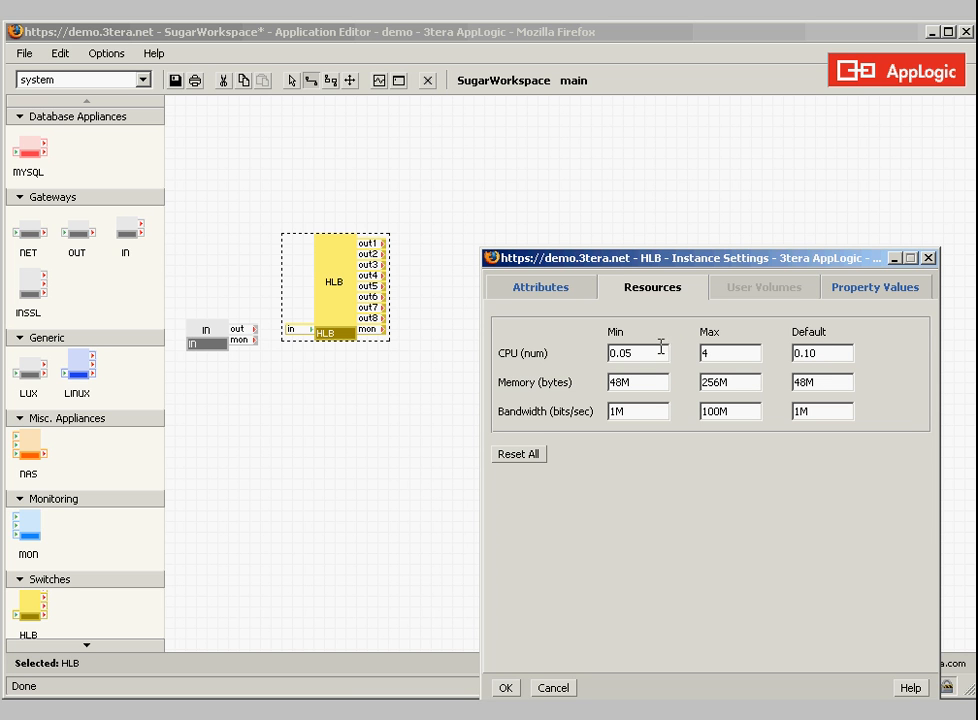
{"action": "left_click_drag", "start_coordinate": [803, 353], "coordinate": [797, 383]}
{"action": "type", "text": "25"}
{"action": "type", "text": "64"}
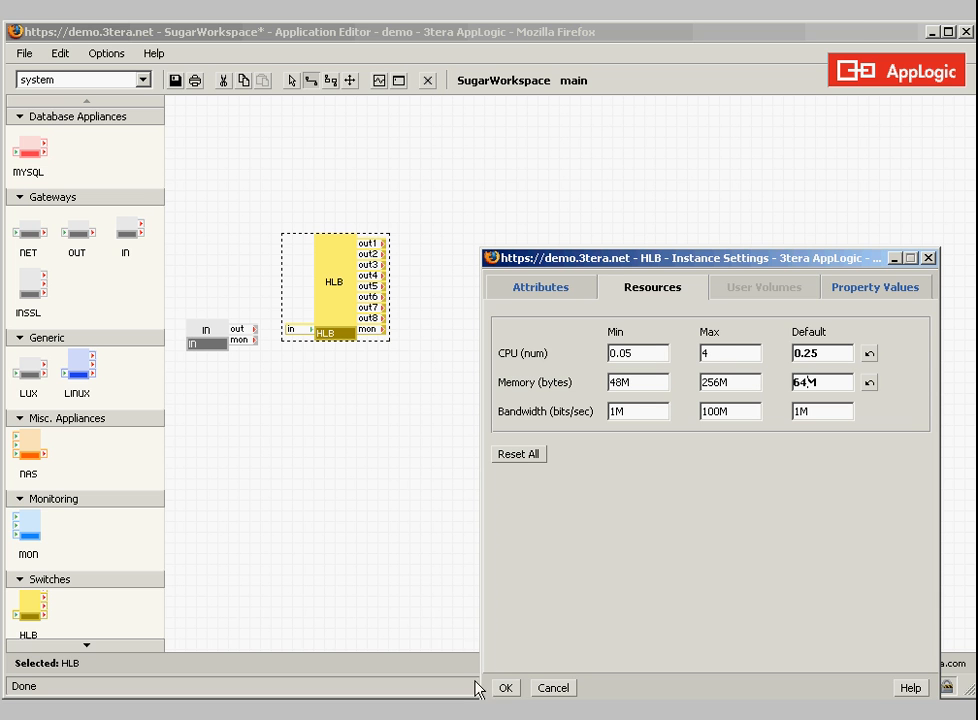
{"action": "left_click", "coordinate": [506, 688]}
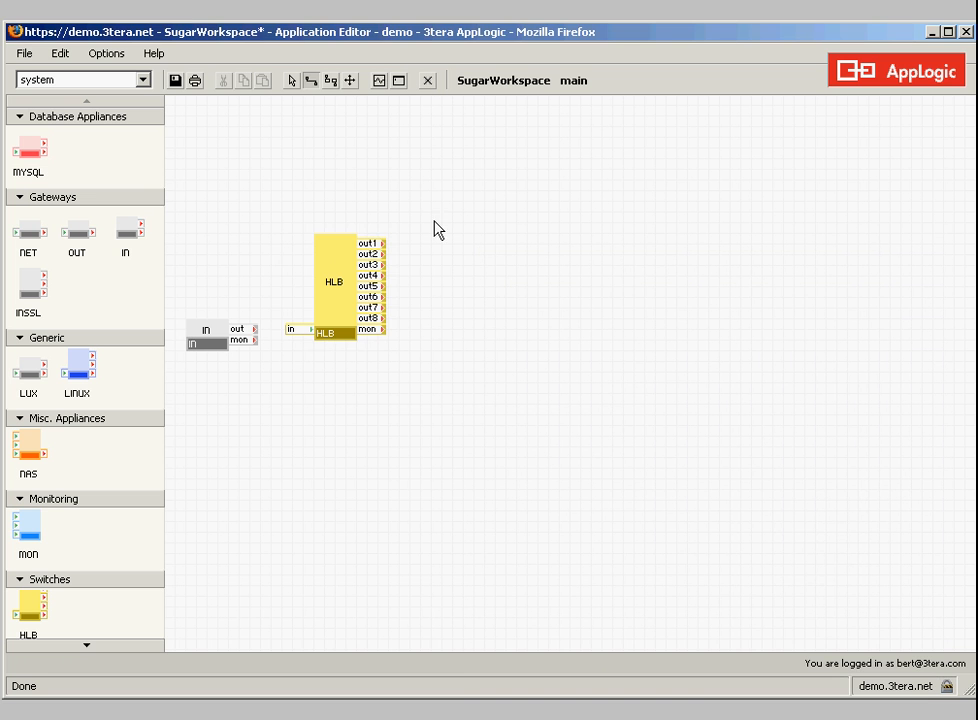
Place two WEB server appliances, one above the other, to the right of the HLB load balancer
{"action": "left_click", "coordinate": [87, 646]}
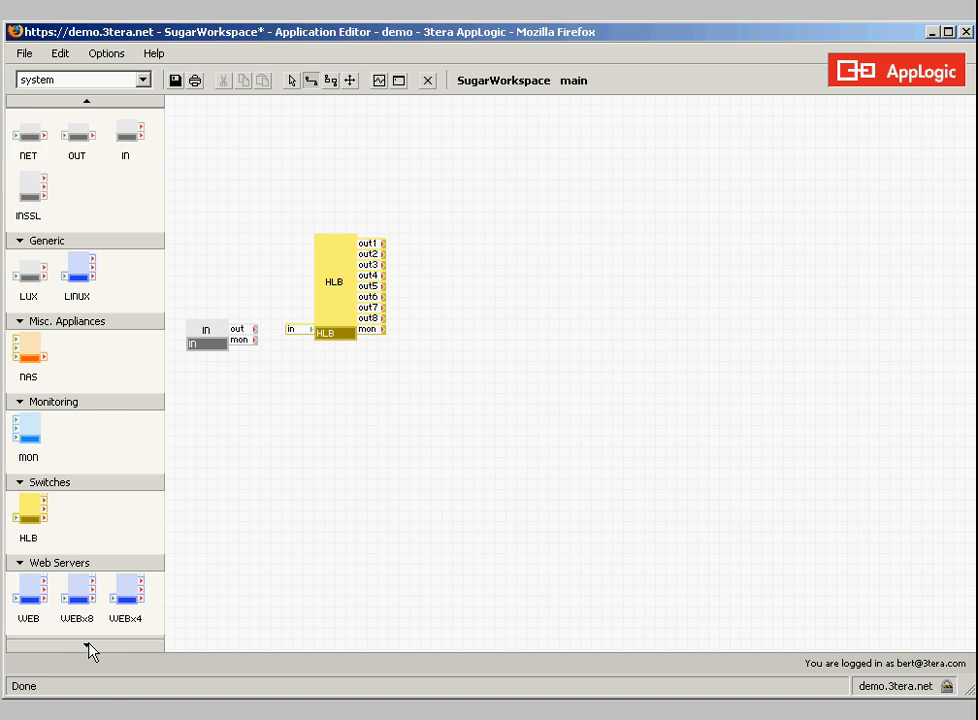
{"action": "left_click_drag", "start_coordinate": [37, 526], "coordinate": [444, 220]}
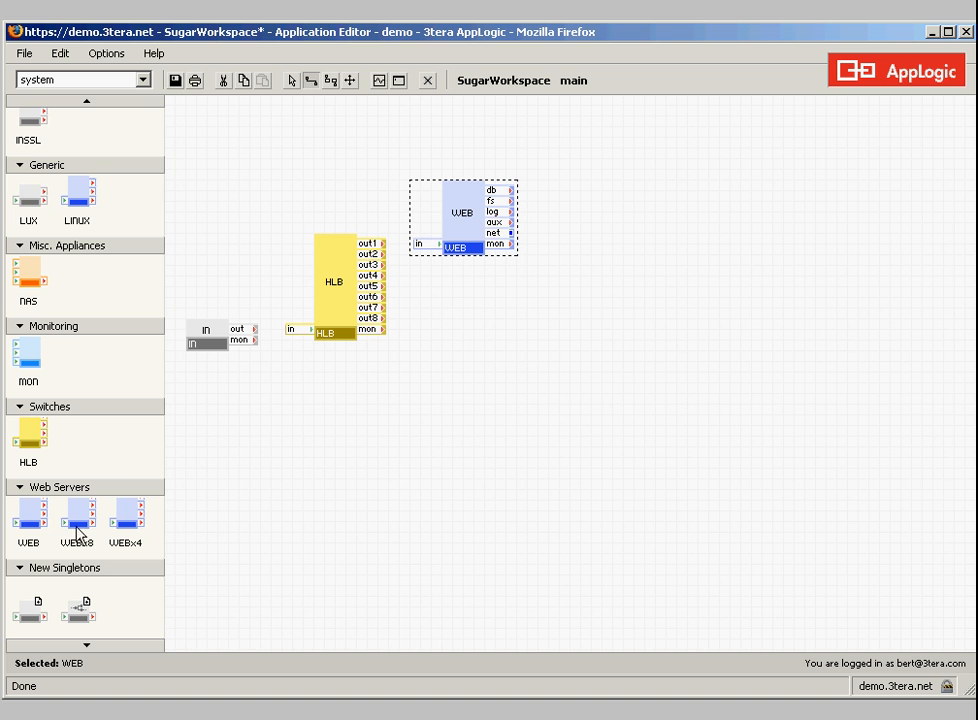
{"action": "left_click_drag", "start_coordinate": [50, 515], "coordinate": [489, 301]}
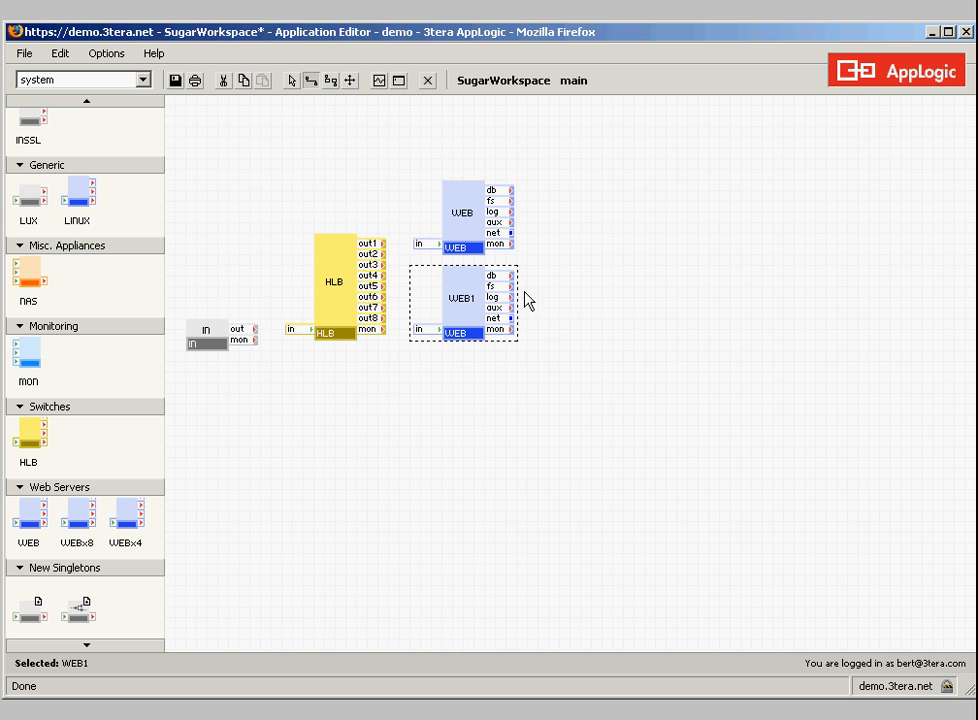
Create an application volume named temp2 with a size of 10M and the ext2 filesystem
{"action": "right_click", "coordinate": [563, 403]}
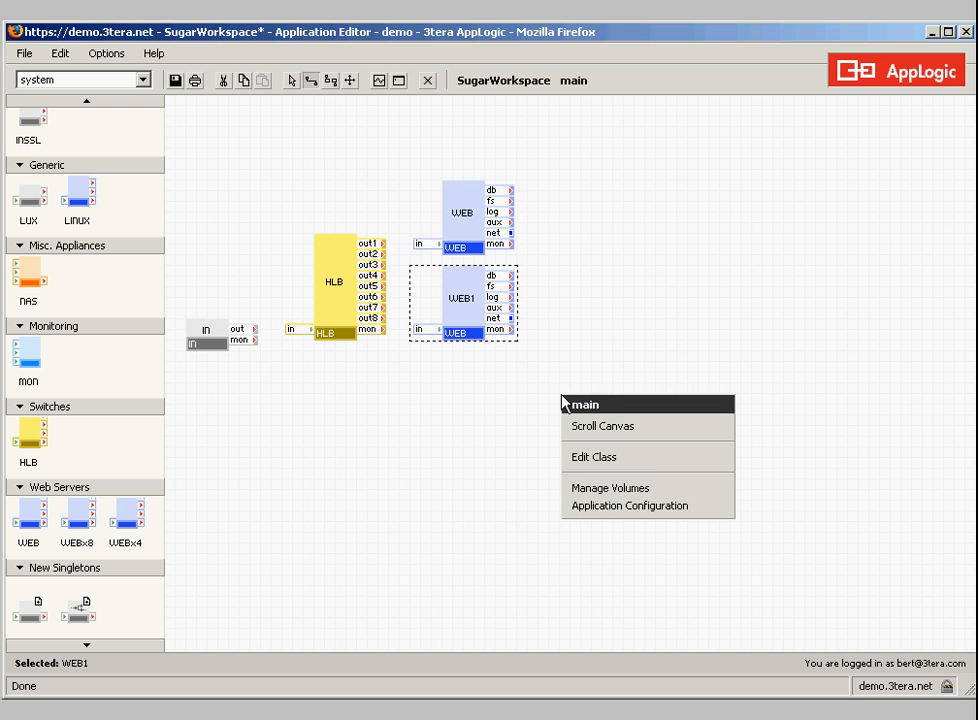
{"action": "left_click", "coordinate": [656, 489]}
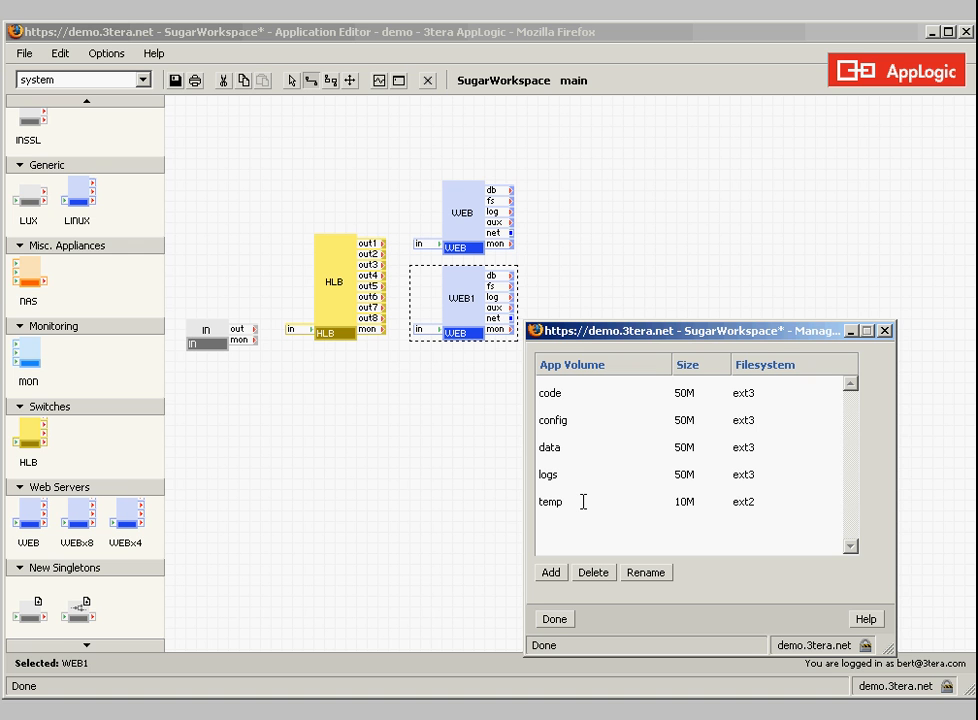
{"action": "left_click", "coordinate": [556, 574]}
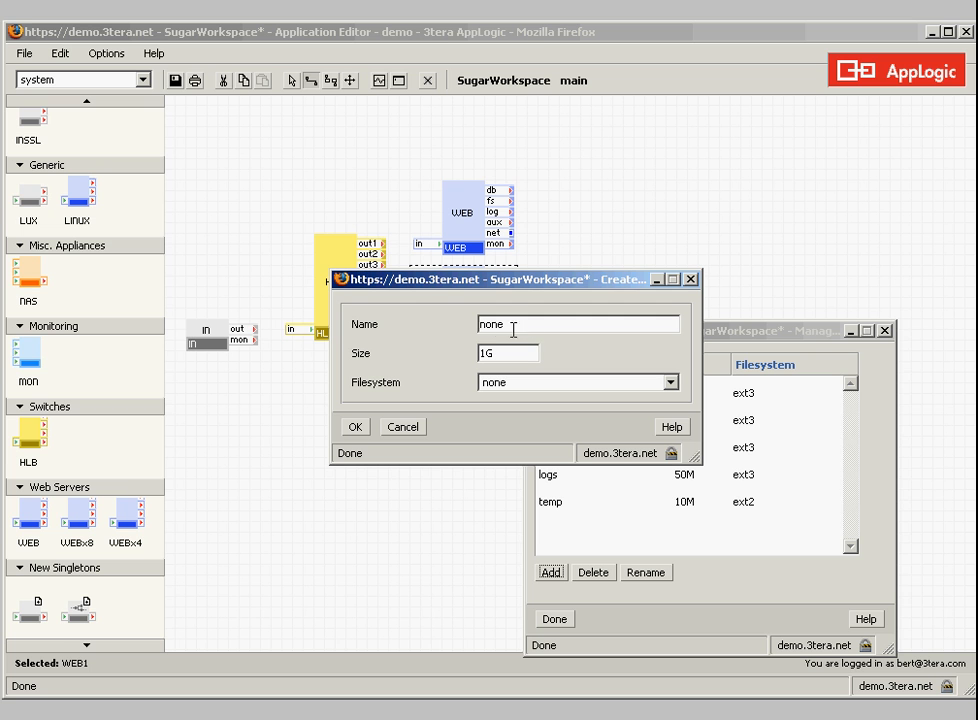
{"action": "double_click", "coordinate": [491, 324]}
{"action": "type", "text": "temp2"}
{"action": "left_click_drag", "start_coordinate": [489, 354], "coordinate": [461, 354]}
{"action": "type", "text": "10m"}
{"action": "key", "text": "BackSpace"}
{"action": "type", "text": "M"}
{"action": "left_click", "coordinate": [572, 385]}
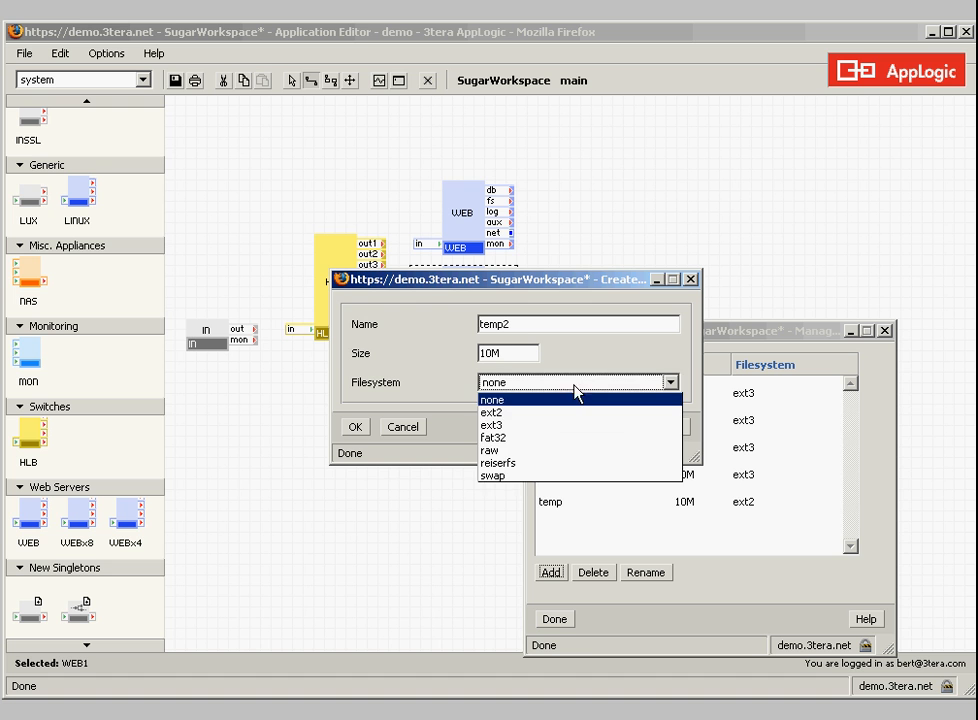
{"action": "left_click", "coordinate": [570, 415]}
{"action": "left_click", "coordinate": [562, 388]}
{"action": "left_click", "coordinate": [548, 413]}
{"action": "left_click", "coordinate": [356, 428]}
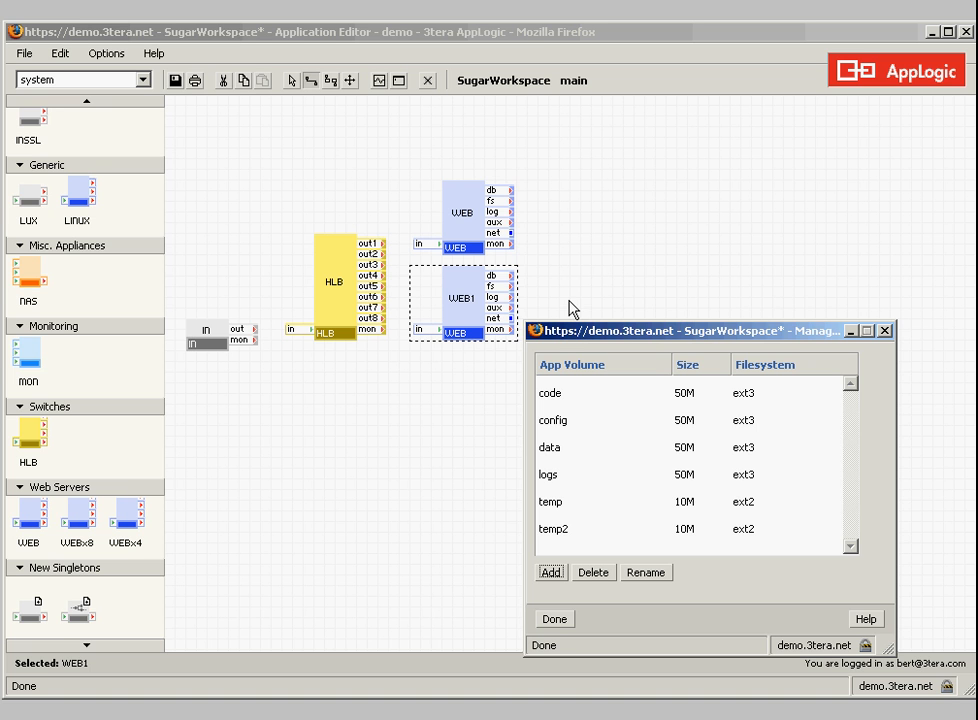
{"action": "left_click", "coordinate": [557, 622]}
Assign the code volume to the content user volume of the upper WEB server
{"action": "right_click", "coordinate": [469, 222]}
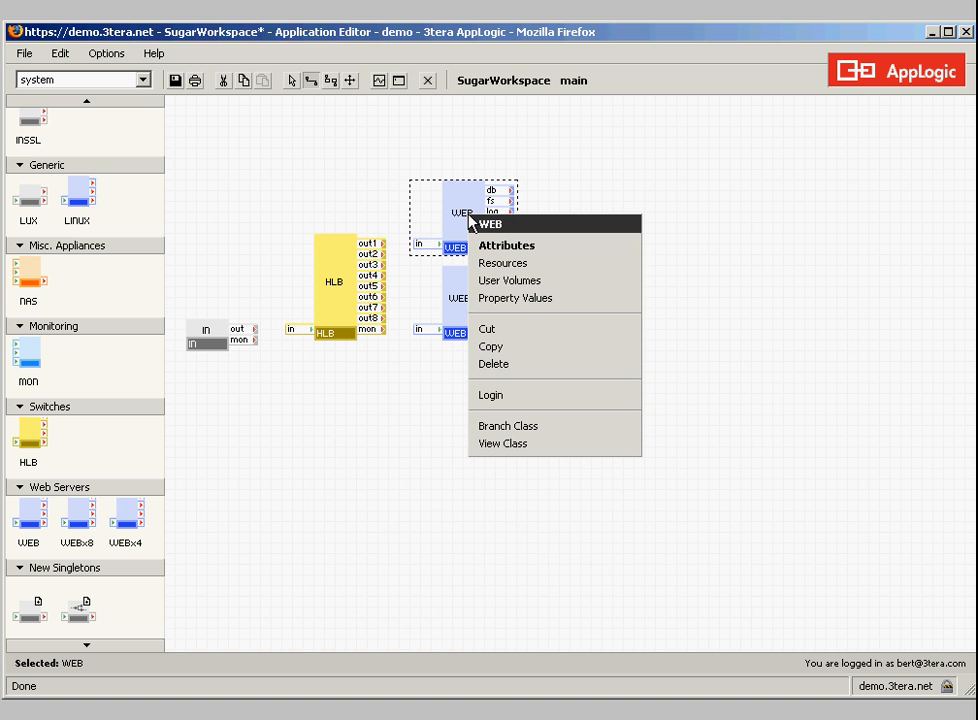
{"action": "left_click", "coordinate": [512, 281]}
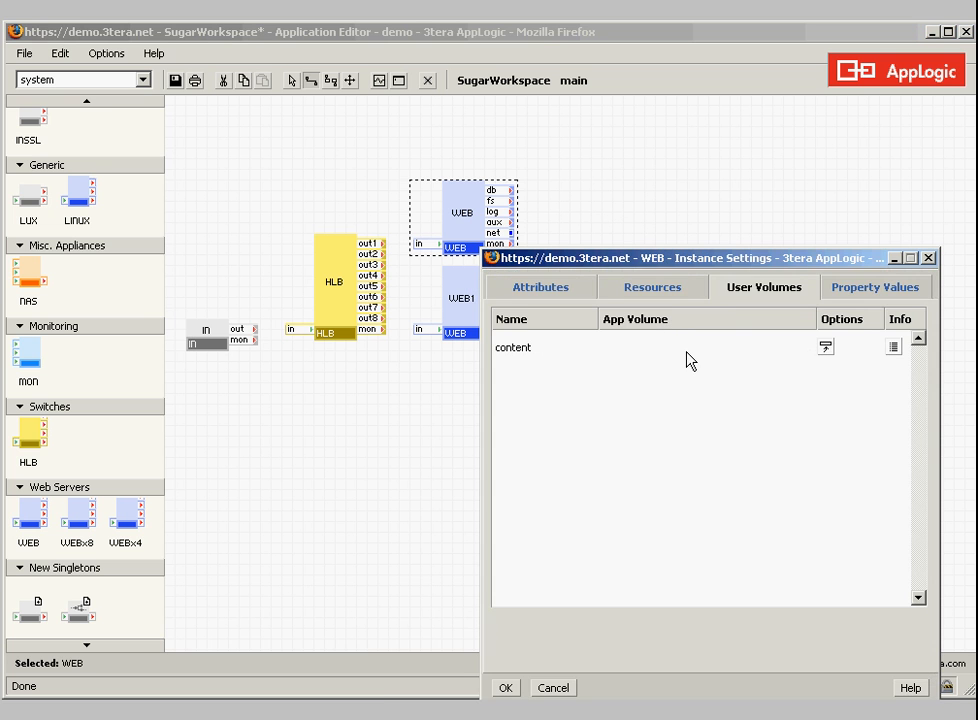
{"action": "left_click", "coordinate": [798, 352]}
{"action": "left_click", "coordinate": [791, 349]}
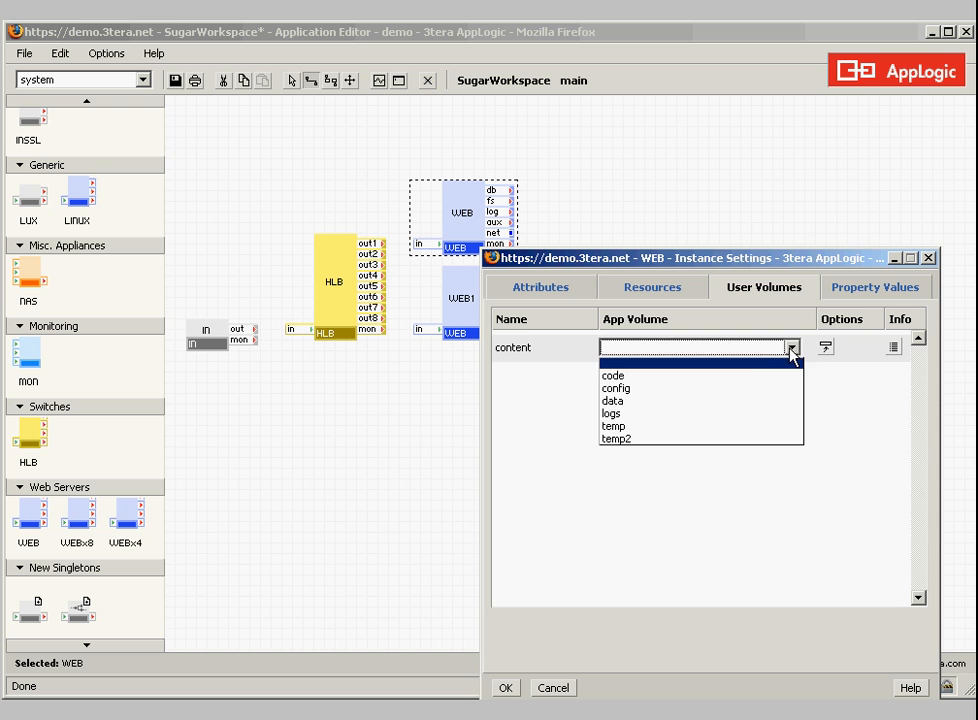
{"action": "left_click", "coordinate": [727, 374]}
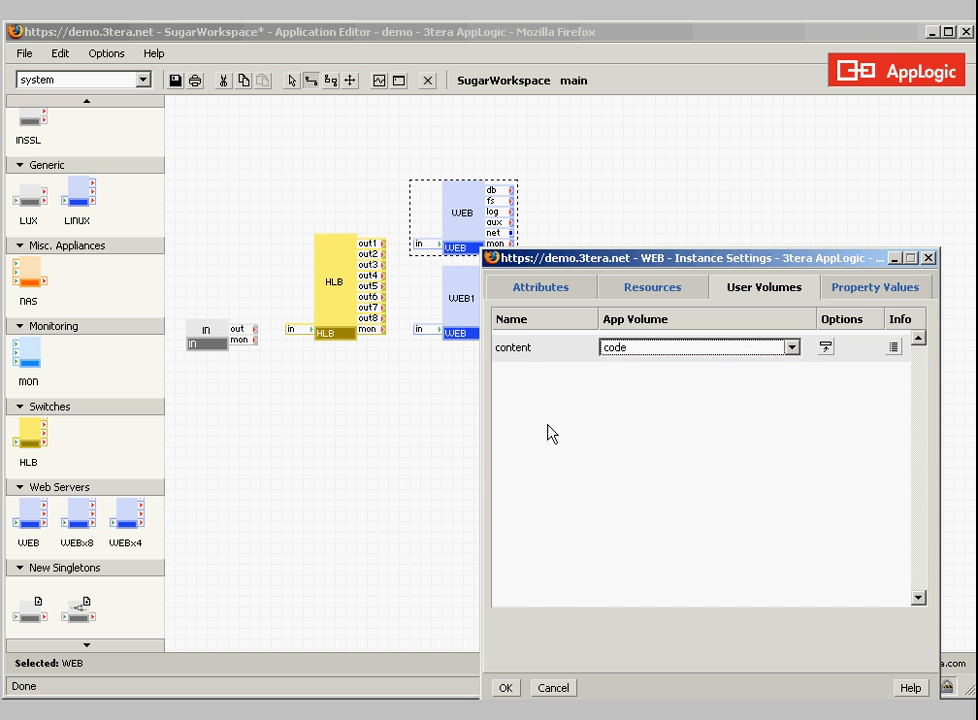
{"action": "left_click", "coordinate": [428, 466]}
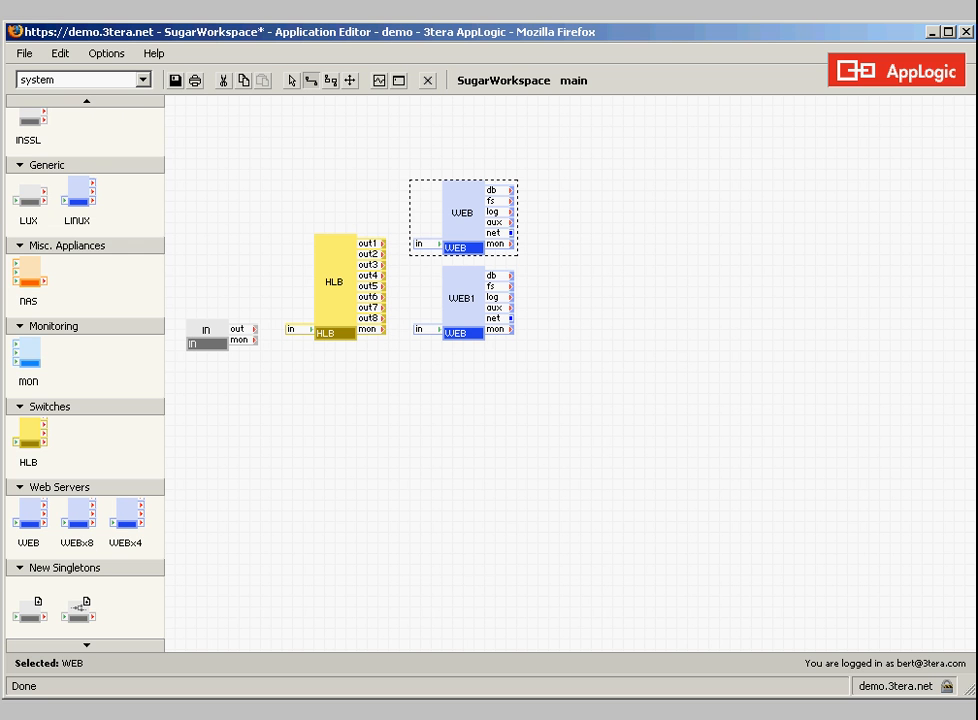
{"action": "left_click", "coordinate": [474, 533]}
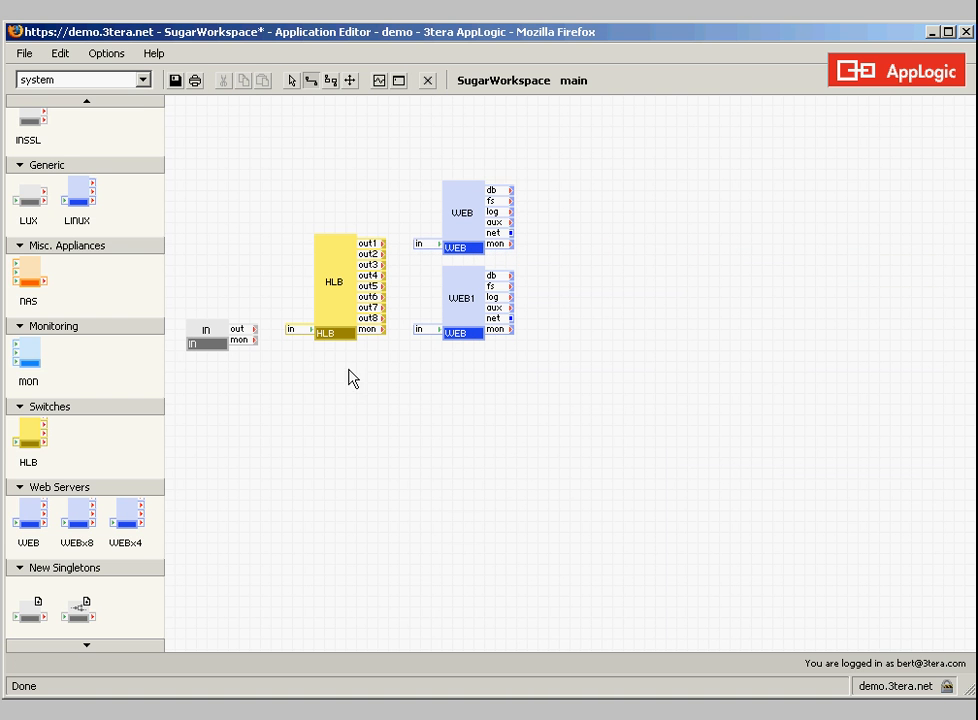
Add a MYSQL database appliance to the right of the upper WEB server
{"action": "left_click", "coordinate": [84, 102]}
{"action": "left_click", "coordinate": [84, 102]}
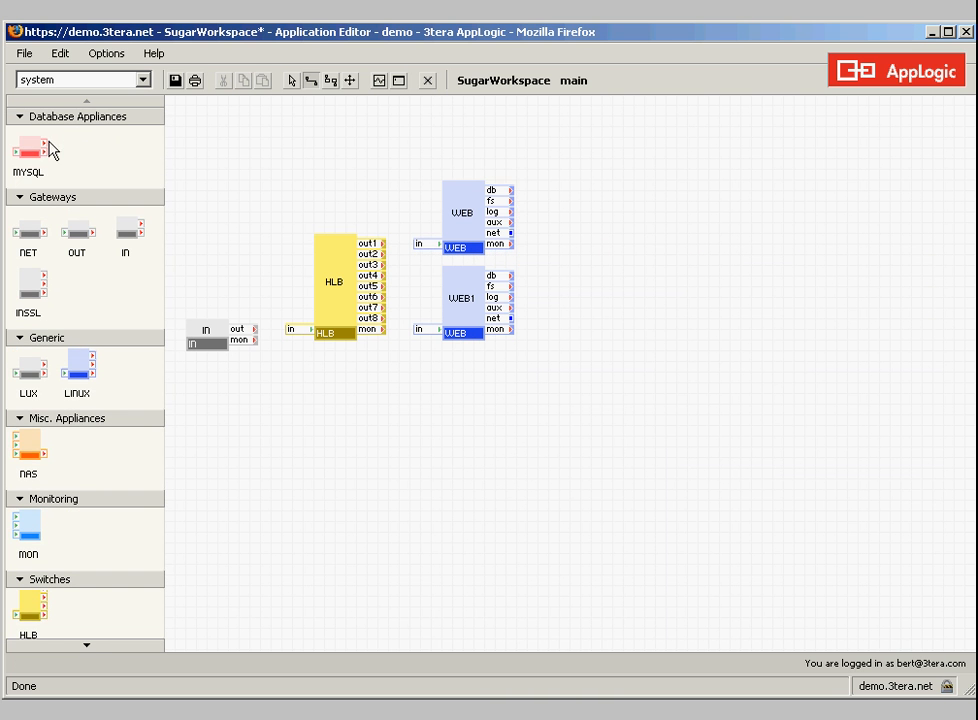
{"action": "left_click_drag", "start_coordinate": [34, 157], "coordinate": [604, 186]}
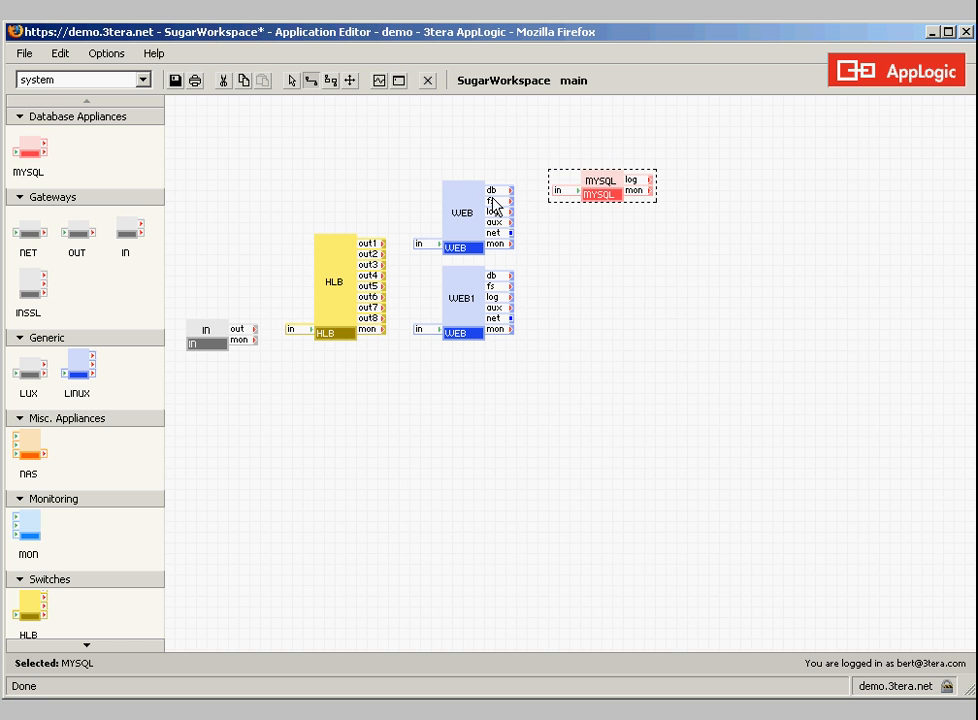
Assign the data application volume to the data user volume of the MYSQL appliance
{"action": "right_click", "coordinate": [604, 194]}
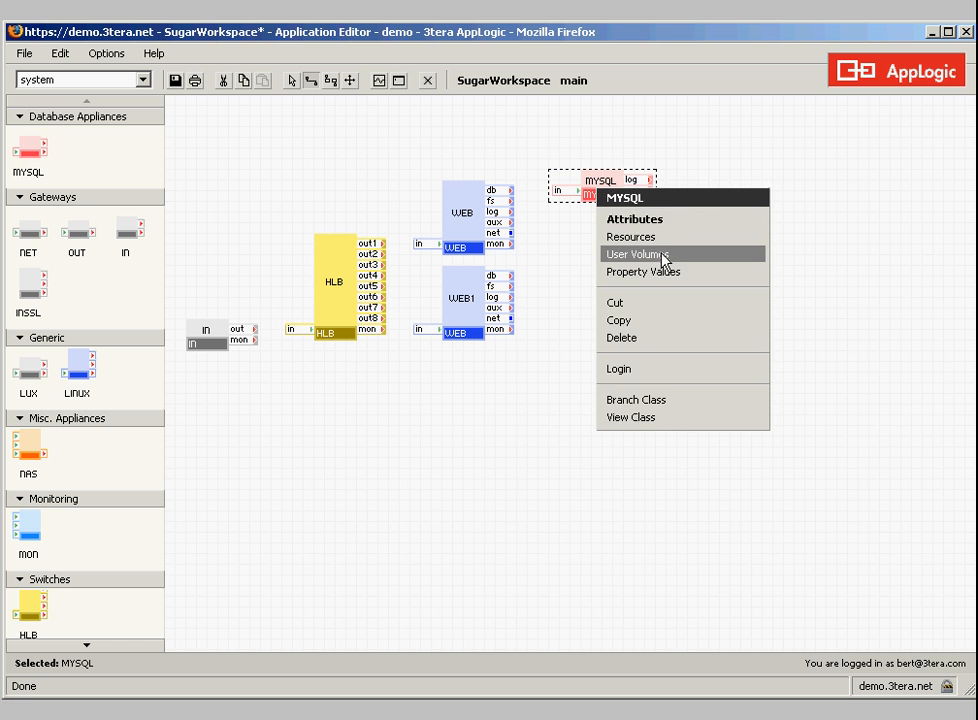
{"action": "left_click", "coordinate": [664, 257]}
{"action": "left_click", "coordinate": [790, 348]}
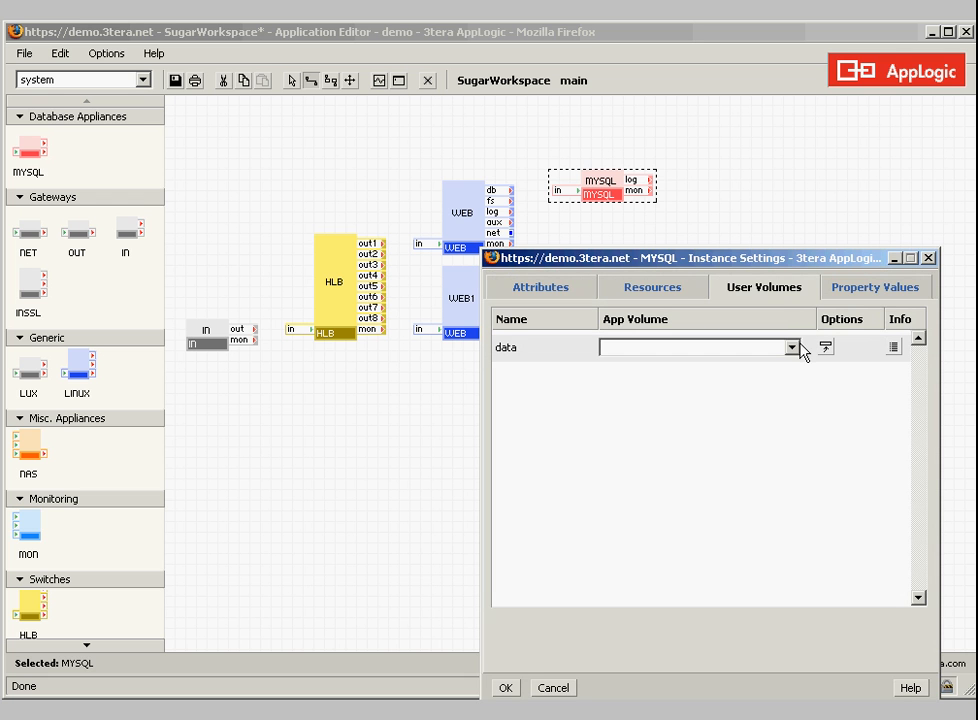
{"action": "left_click", "coordinate": [791, 347]}
{"action": "left_click", "coordinate": [700, 401]}
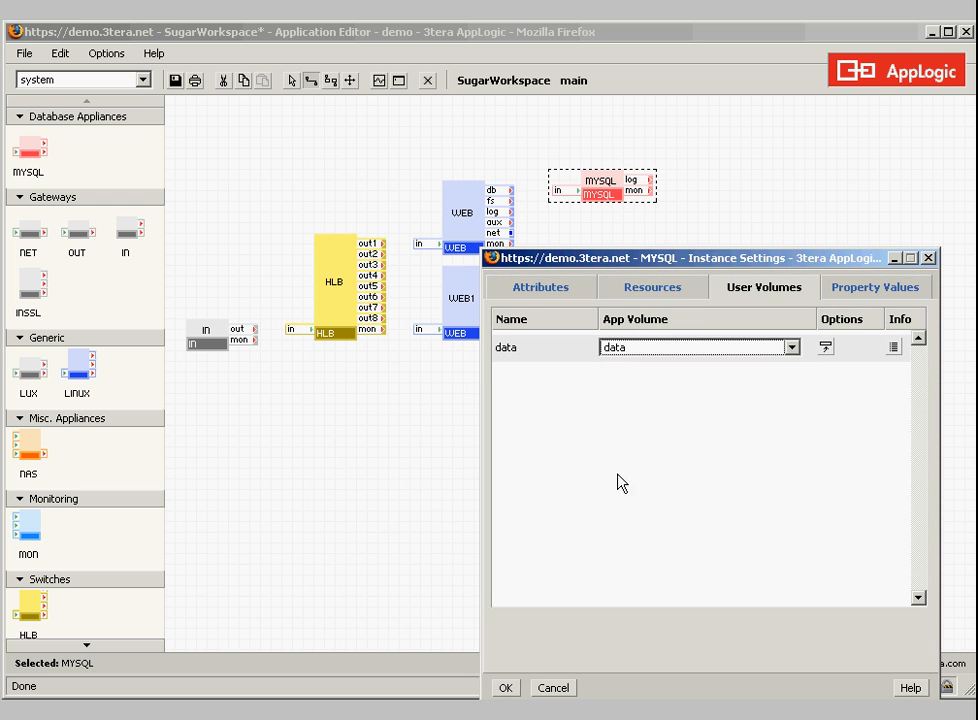
{"action": "left_click", "coordinate": [505, 687]}
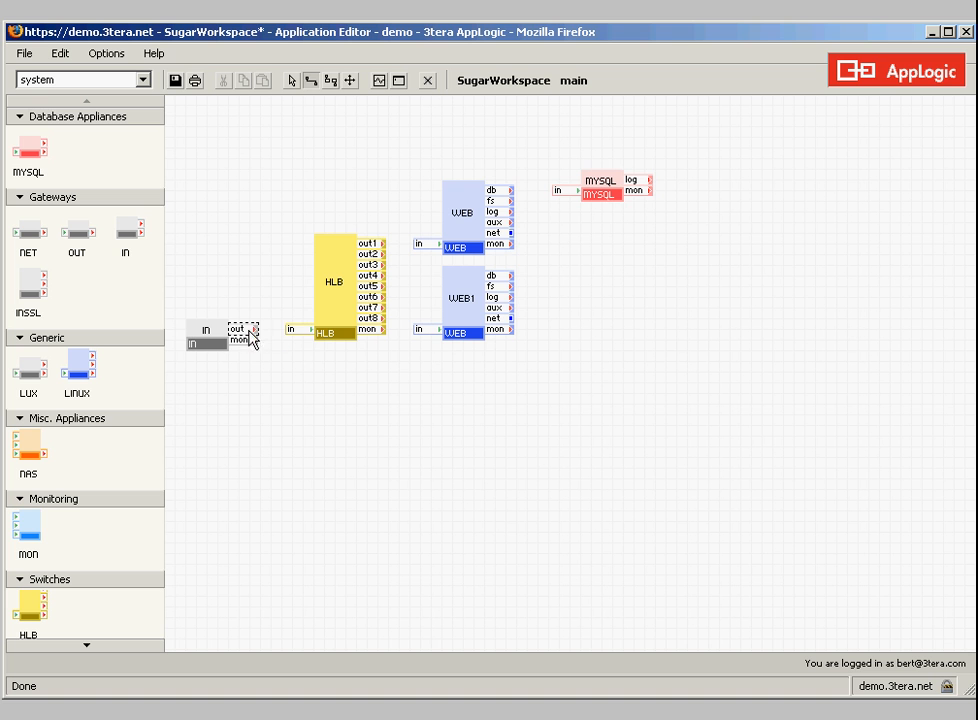
Wire the IN gateway's out to HLB, HLB's out1 and out2 to the two WEB servers, and both servers' db terminals to MYSQL
{"action": "left_click_drag", "start_coordinate": [254, 330], "coordinate": [290, 331]}
{"action": "left_click_drag", "start_coordinate": [378, 246], "coordinate": [432, 330]}
{"action": "left_click_drag", "start_coordinate": [507, 190], "coordinate": [560, 191]}
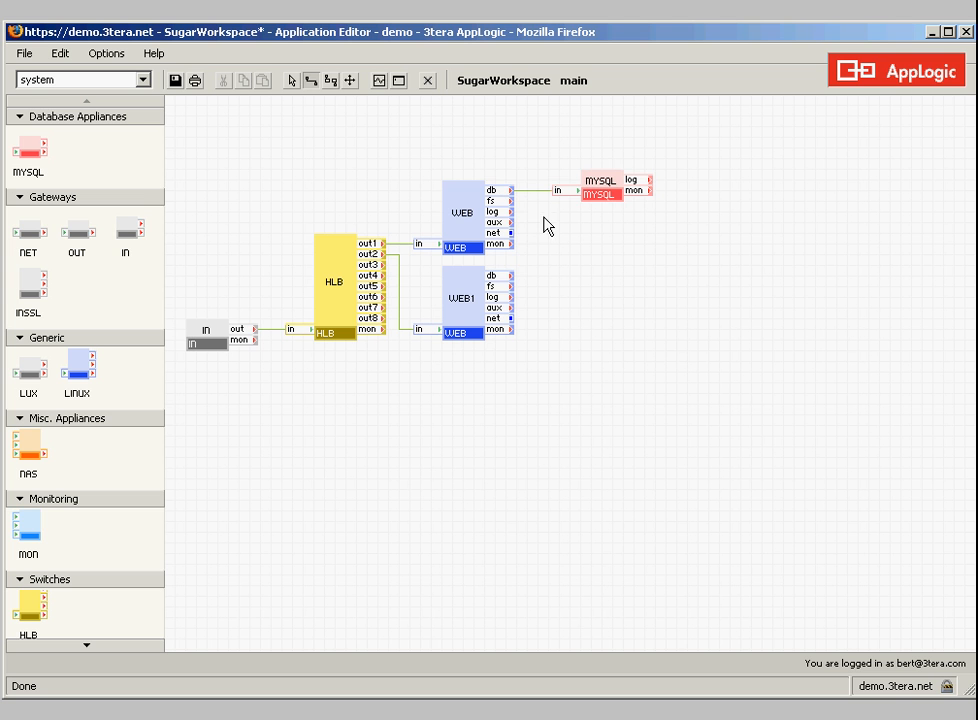
{"action": "left_click_drag", "start_coordinate": [510, 275], "coordinate": [565, 198]}
Close the SugarWorkspace editor and open the crm_bxl application from the applications list, overriding its lock
{"action": "left_click", "coordinate": [428, 82]}
{"action": "left_click", "coordinate": [526, 394]}
{"action": "scroll", "coordinate": [196, 314], "scroll_direction": "up", "scroll_amount": 5}
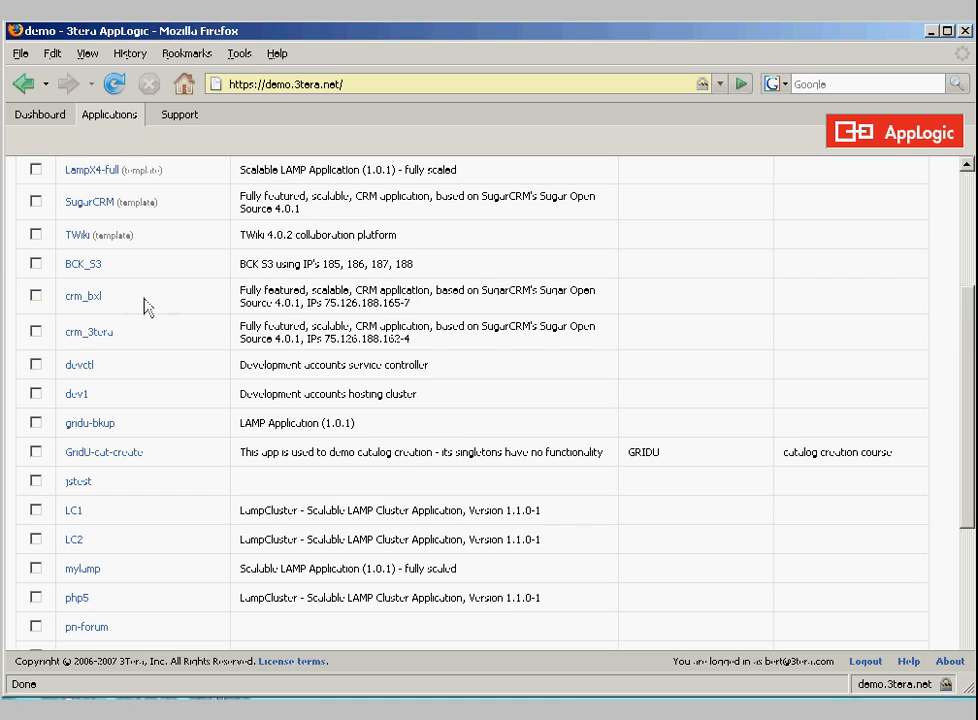
{"action": "left_click", "coordinate": [90, 296]}
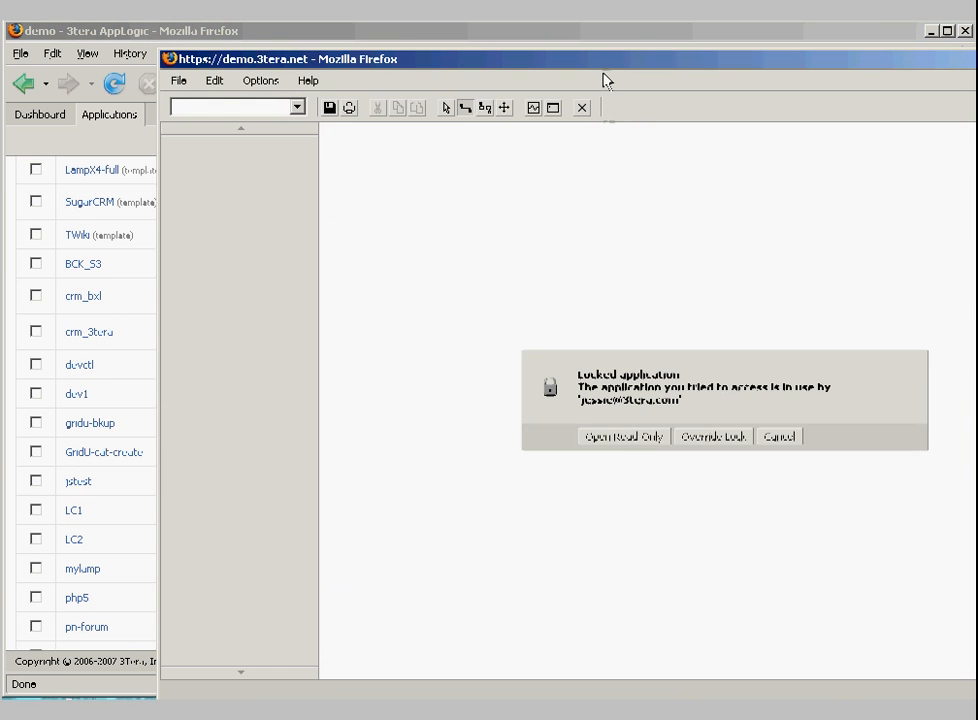
{"action": "left_click_drag", "start_coordinate": [567, 59], "coordinate": [454, 43]}
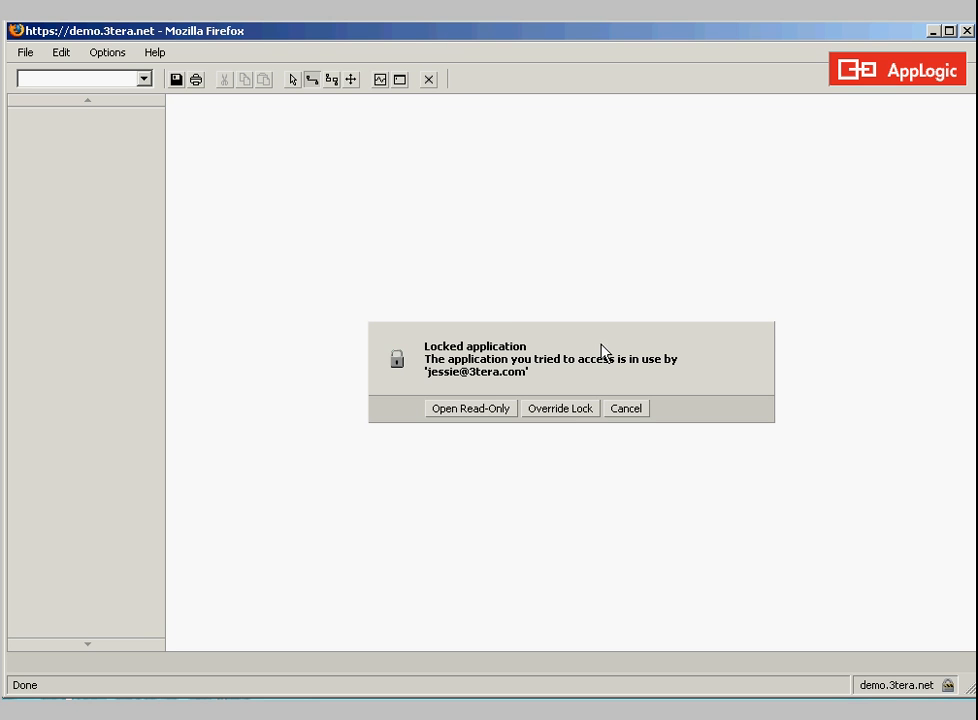
{"action": "left_click", "coordinate": [573, 412]}
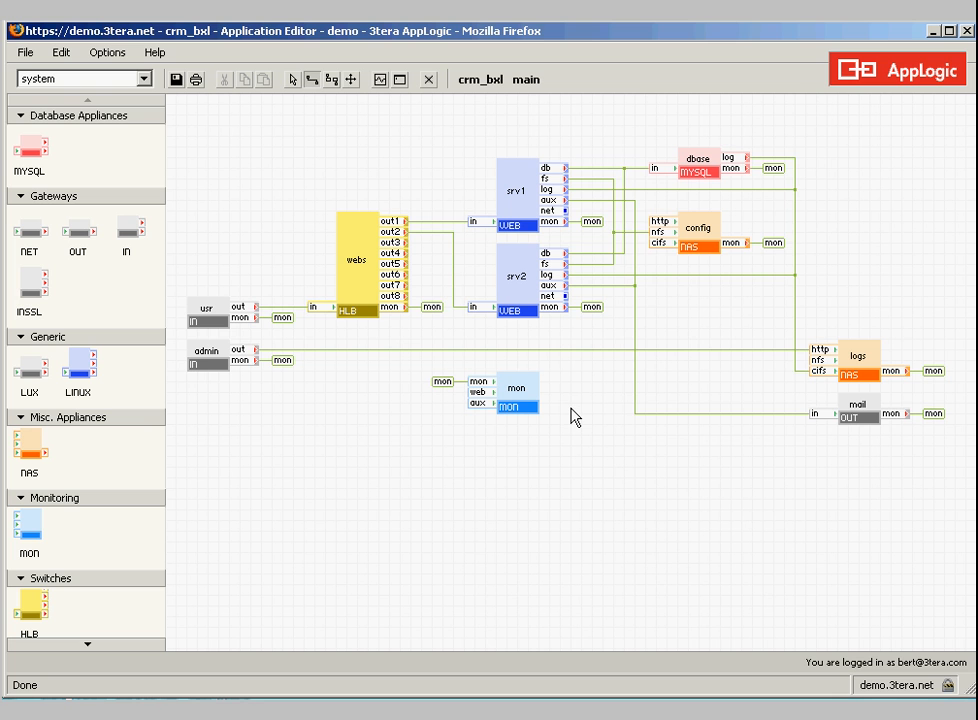
Review the resource limits and property values in the crm_bxl application configuration, leaving without saving changes
{"action": "right_click", "coordinate": [490, 465]}
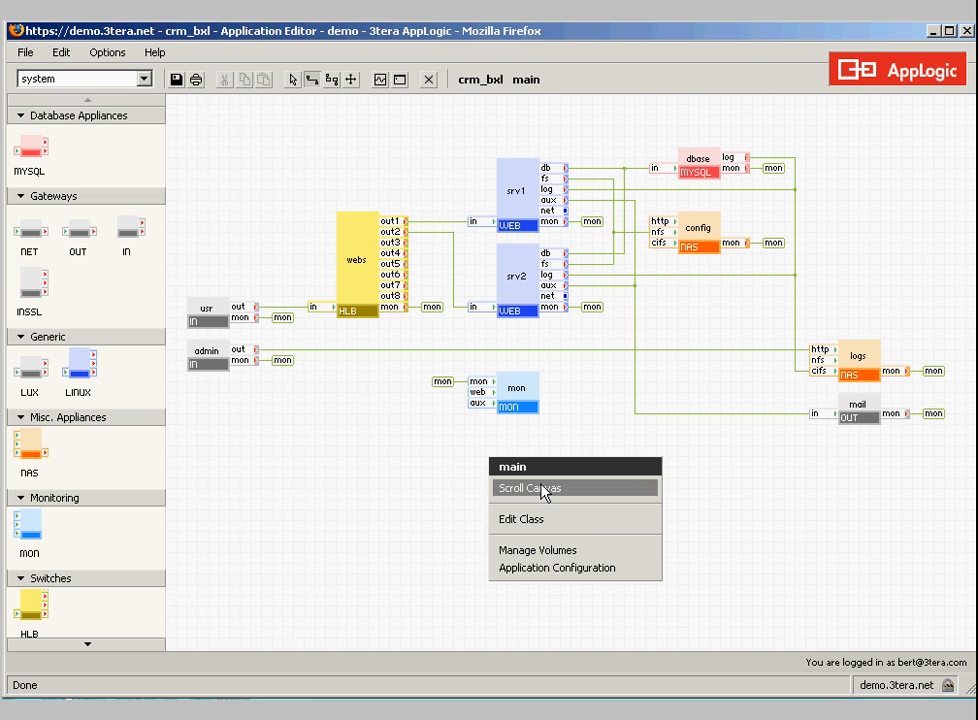
{"action": "left_click", "coordinate": [598, 568]}
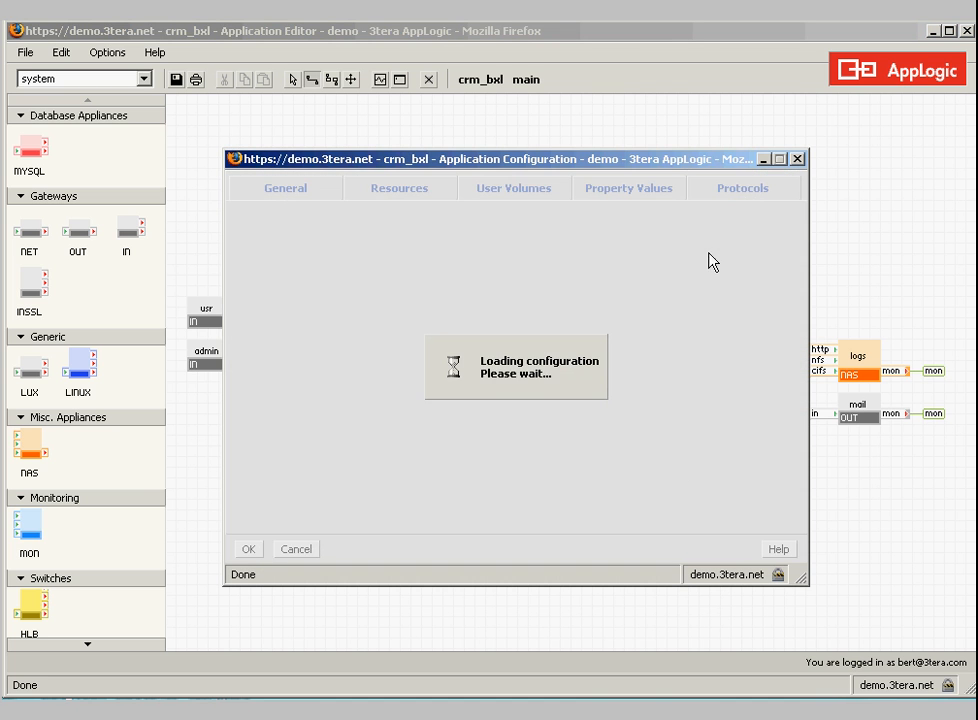
{"action": "left_click", "coordinate": [400, 188]}
{"action": "left_click", "coordinate": [381, 267]}
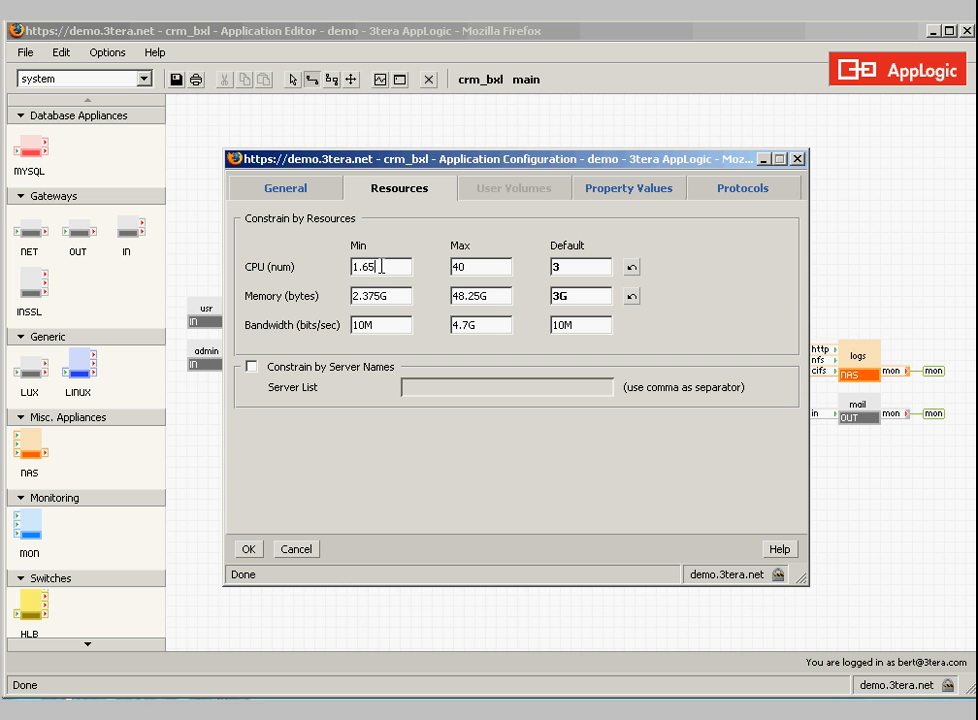
{"action": "left_click_drag", "start_coordinate": [381, 267], "coordinate": [353, 267]}
{"action": "key", "text": "Tab"}
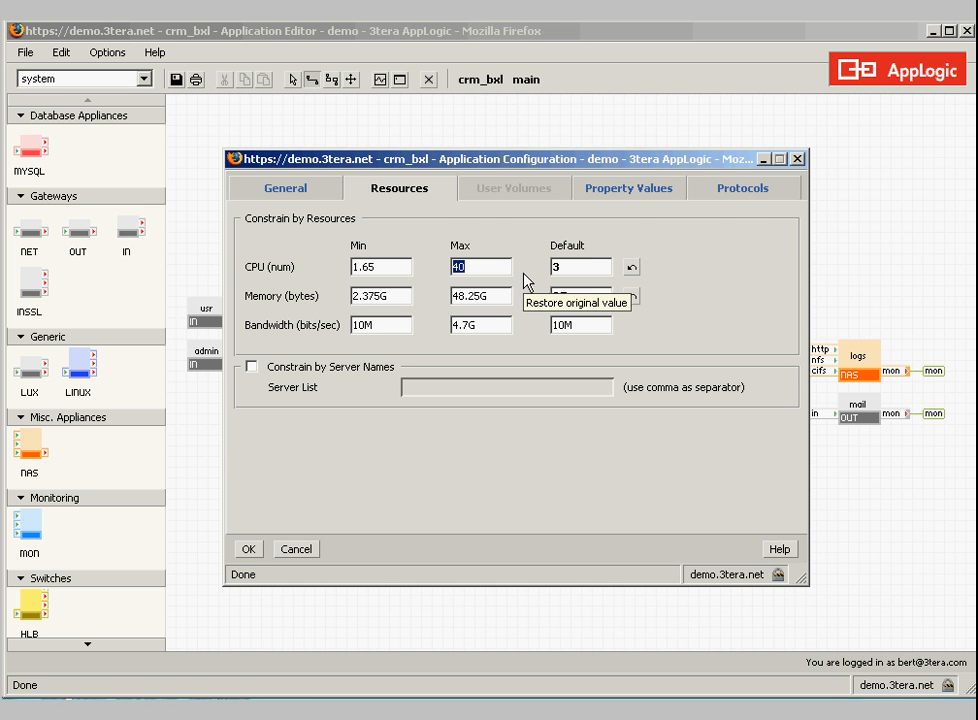
{"action": "left_click", "coordinate": [640, 190]}
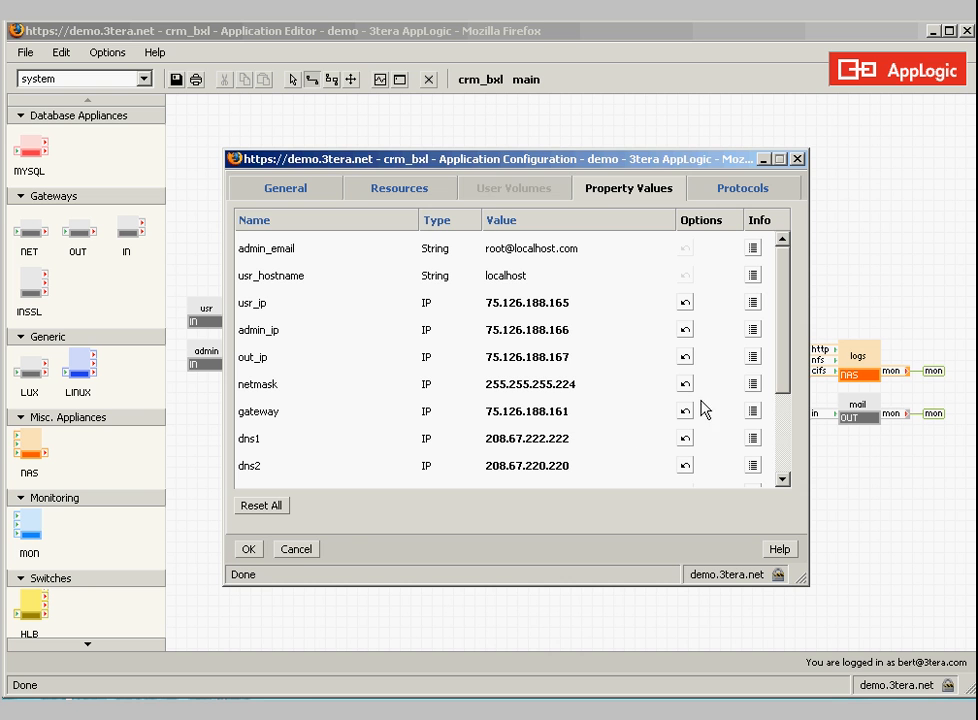
{"action": "left_click", "coordinate": [297, 549]}
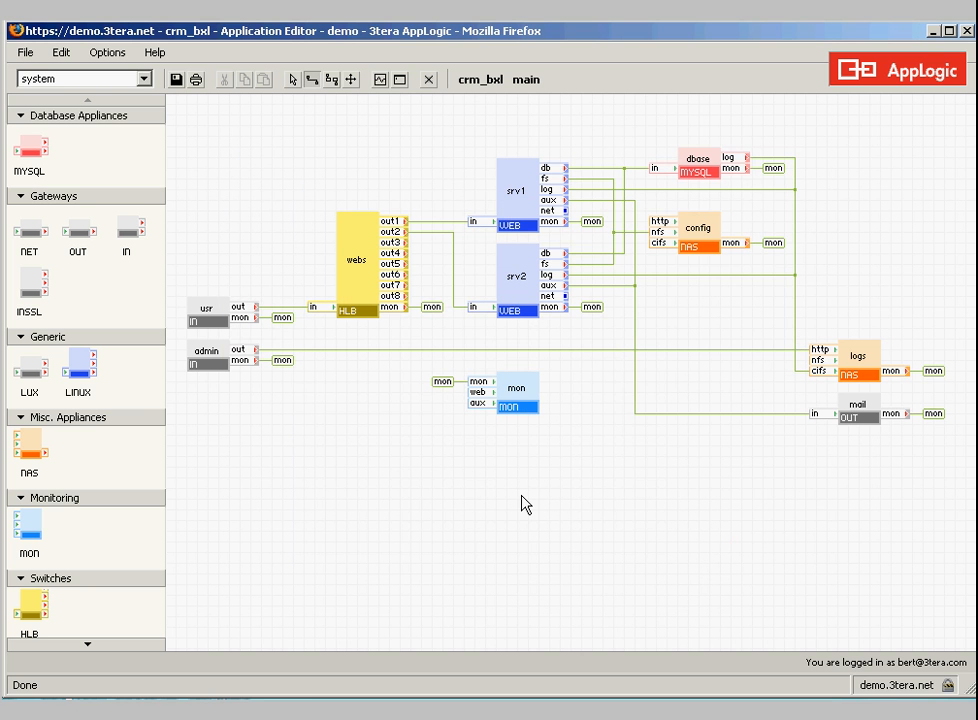
Log in to the srv1 web server's shell, list its processes with ps aux, and close the shell
{"action": "right_click", "coordinate": [511, 210]}
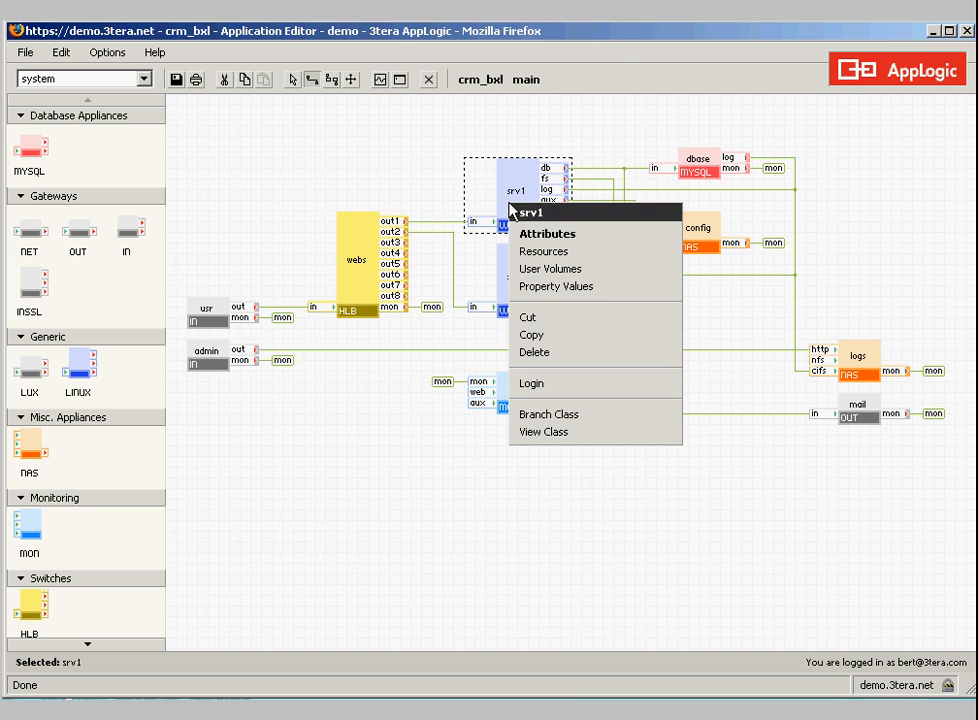
{"action": "left_click", "coordinate": [590, 383]}
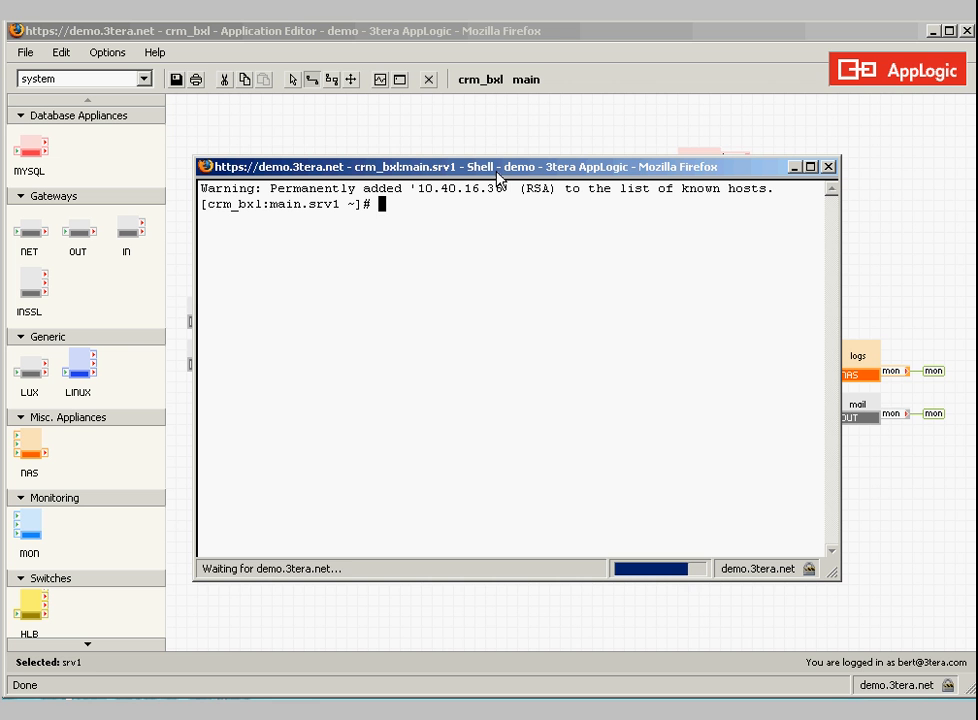
{"action": "type", "text": "ps aux"}
{"action": "key", "text": "Return"}
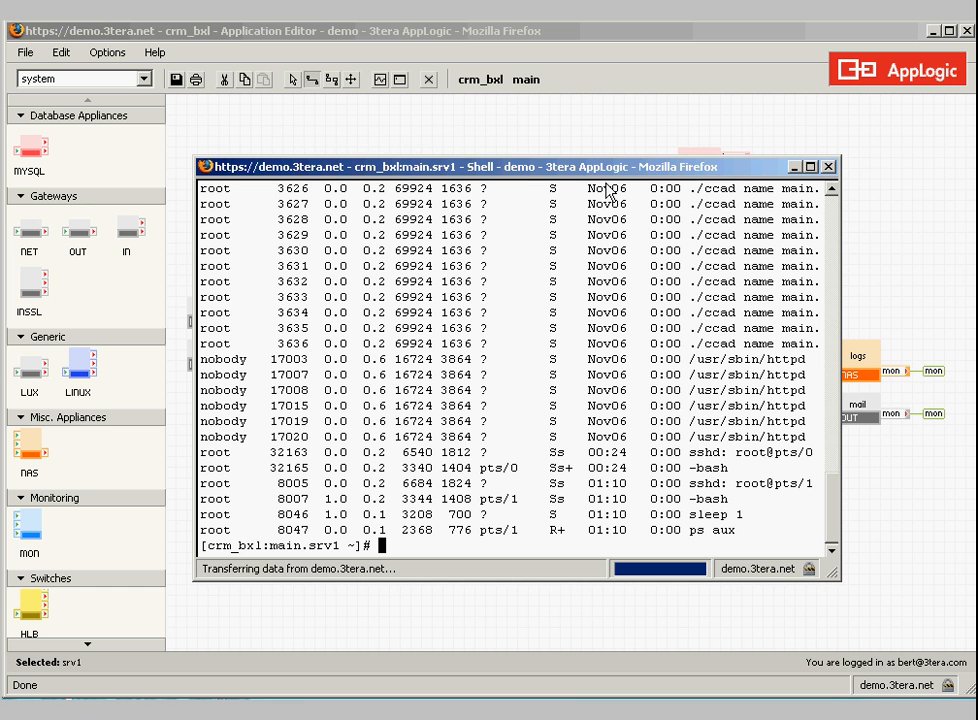
{"action": "left_click", "coordinate": [828, 167]}
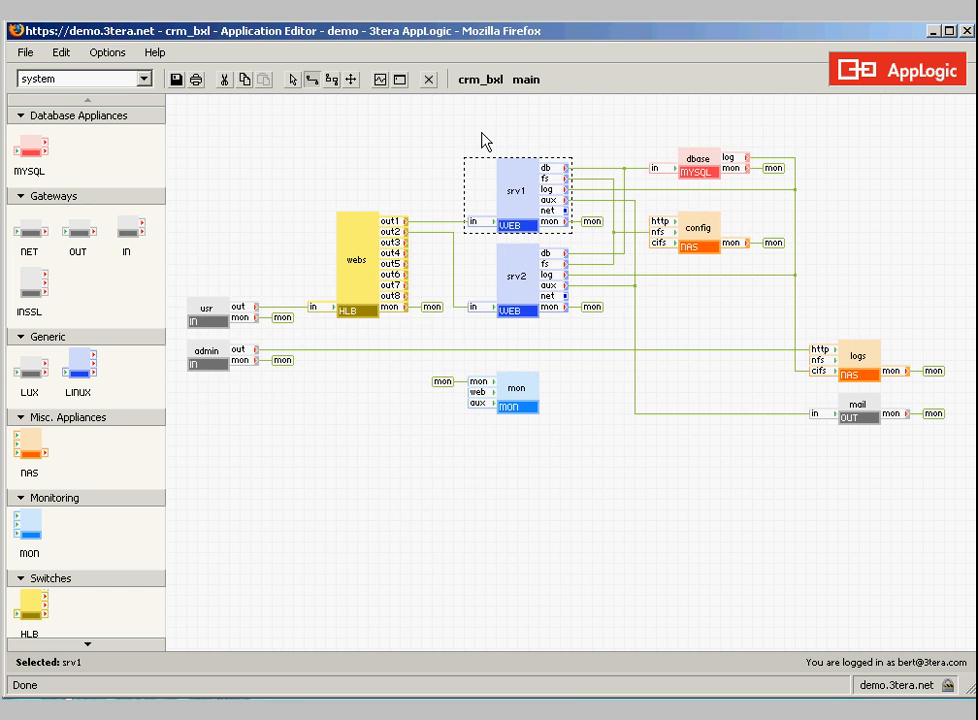
View the crm_bxl application monitor's CPU, memory and network traffic graphs, then close the monitor
{"action": "left_click", "coordinate": [522, 396]}
{"action": "left_click", "coordinate": [513, 397]}
{"action": "left_click", "coordinate": [380, 84]}
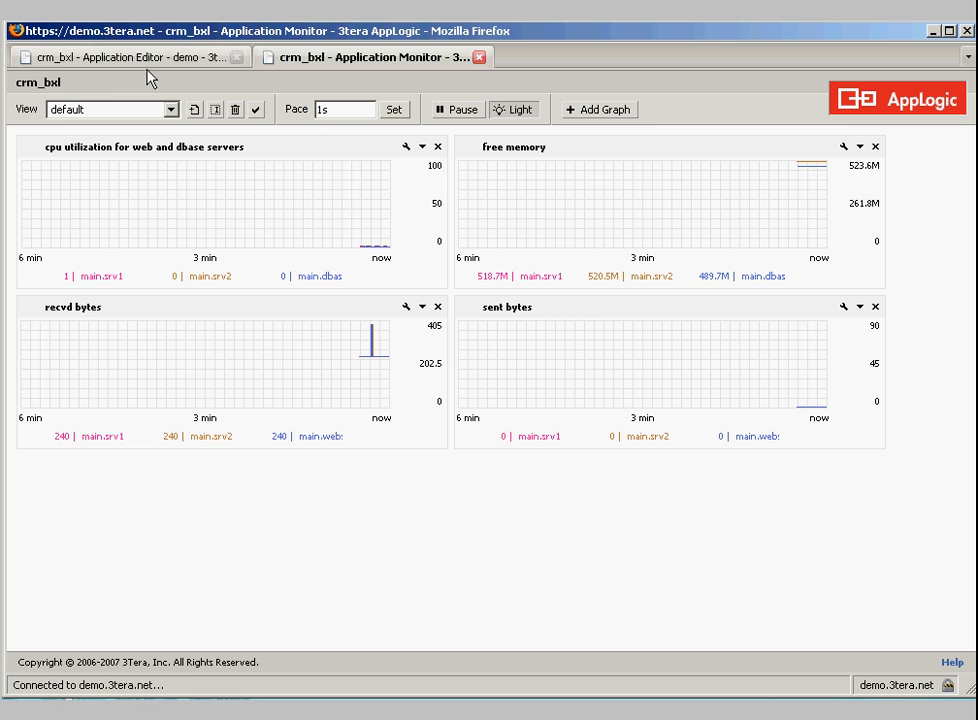
{"action": "left_click", "coordinate": [479, 57]}
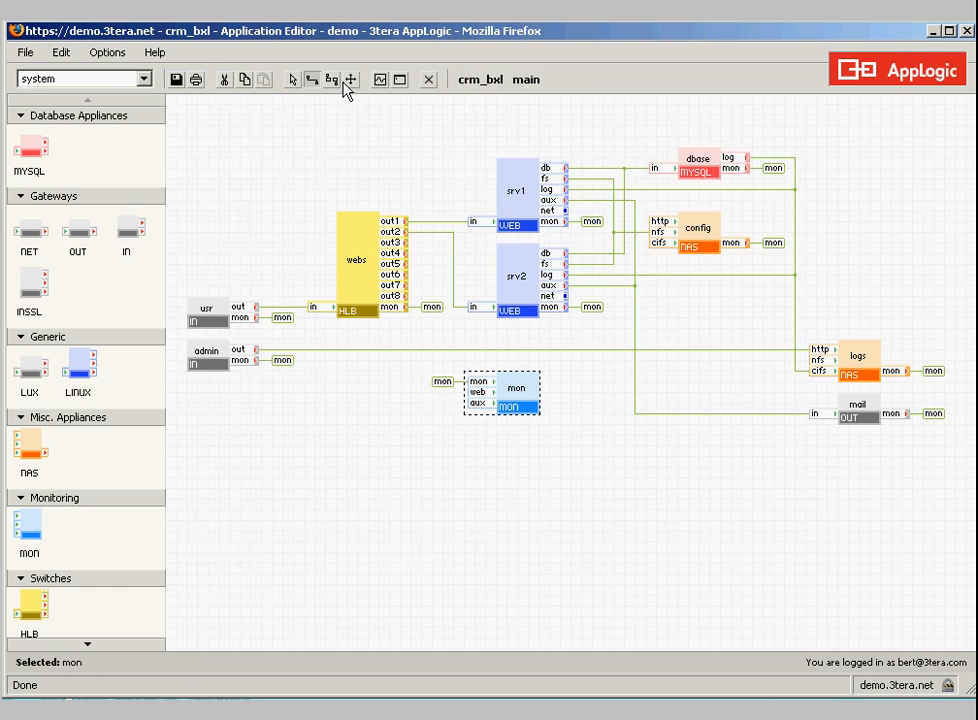
Close the crm_bxl application editor and show the grid's dashboard
{"action": "left_click", "coordinate": [430, 82]}
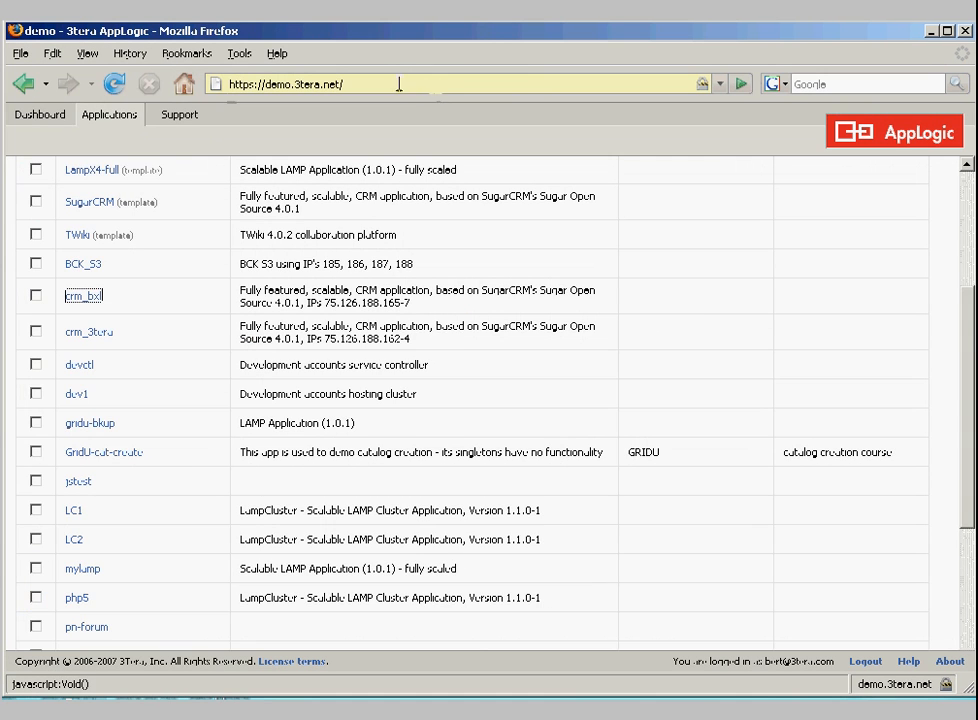
{"action": "left_click", "coordinate": [42, 119]}
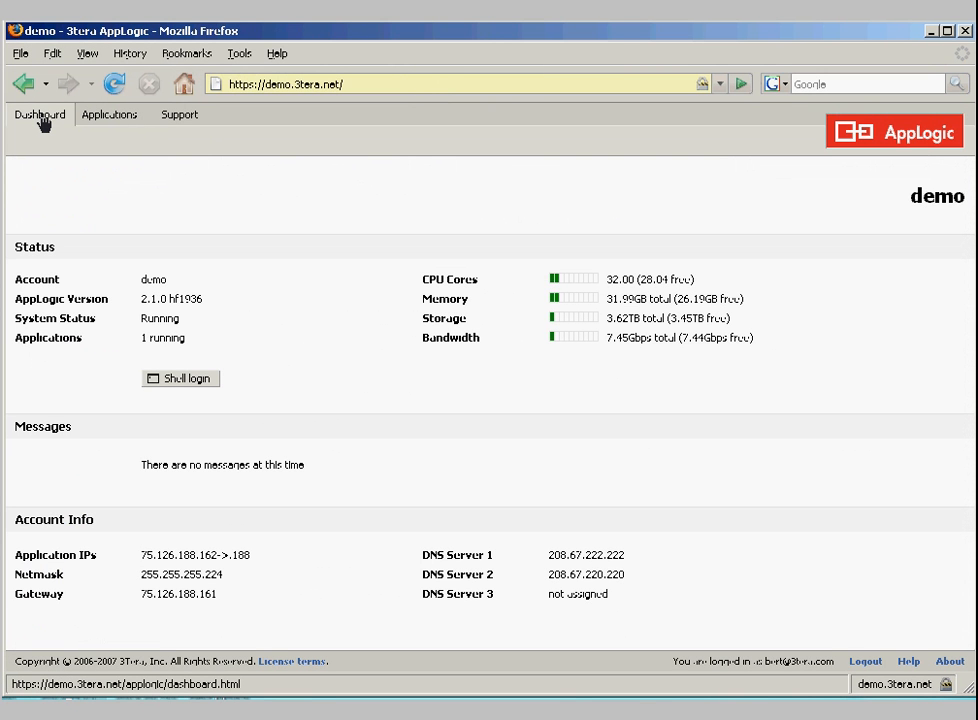